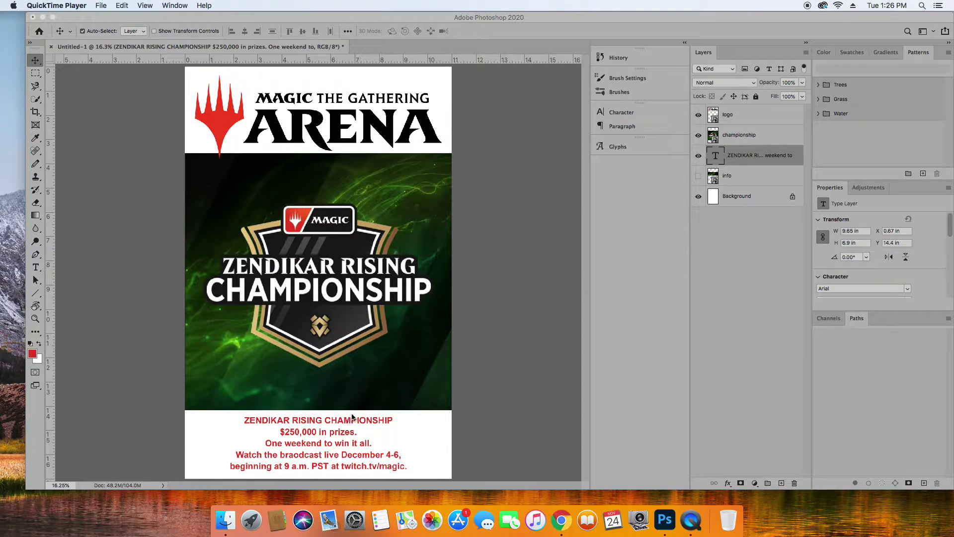
# Set the text block's first line, ZENDIKAR RISING CHAMPIONSHIP, to a font size of 36 pt
pyautogui.click(162, 409)
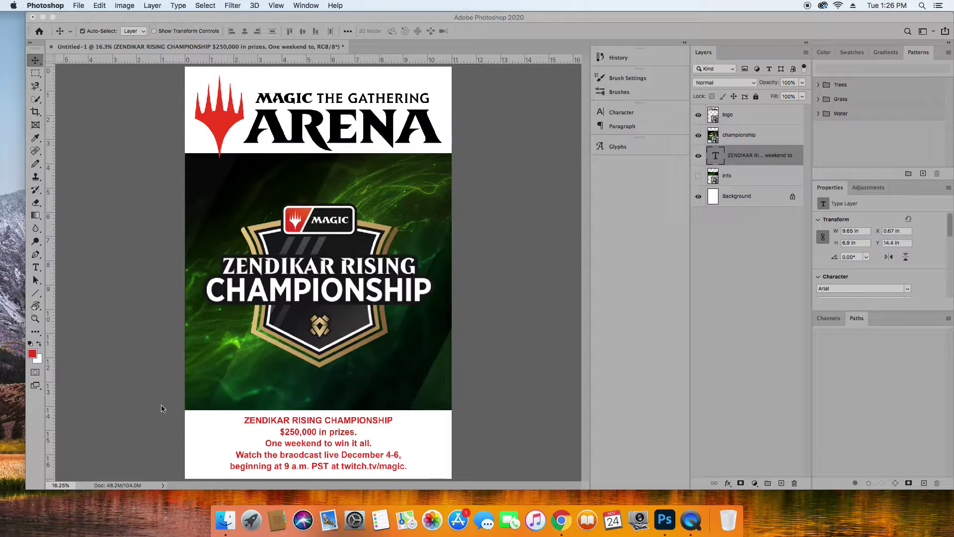
pyautogui.press('z')
pyautogui.moveTo(171, 394); pyautogui.dragTo(462, 464)
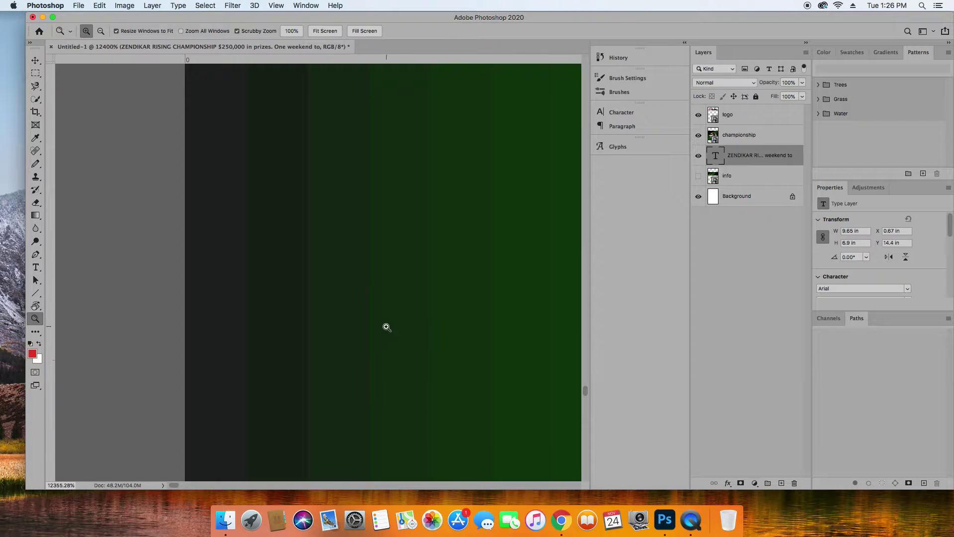
pyautogui.moveTo(375, 314); pyautogui.dragTo(321, 269)
pyautogui.moveTo(454, 351); pyautogui.dragTo(293, 266)
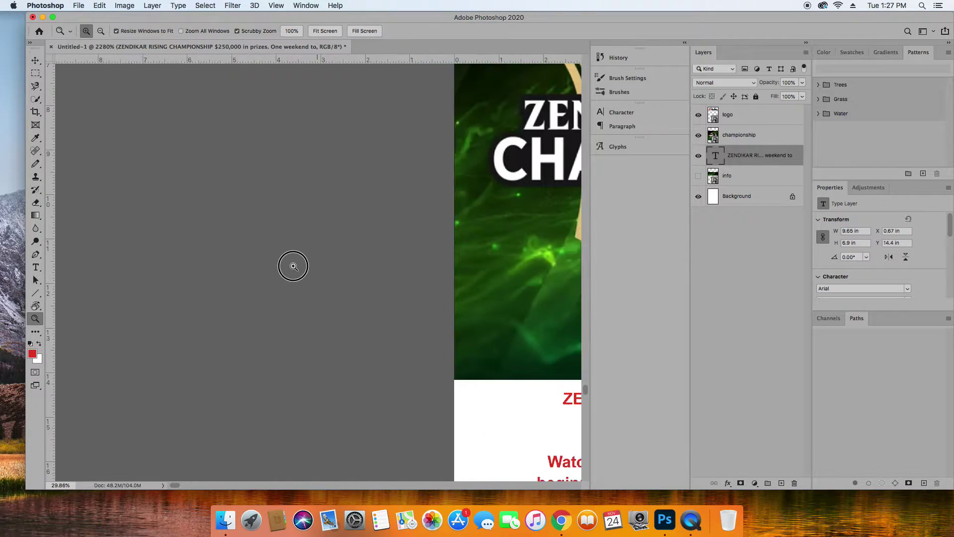
pyautogui.moveTo(516, 396); pyautogui.dragTo(144, 238)
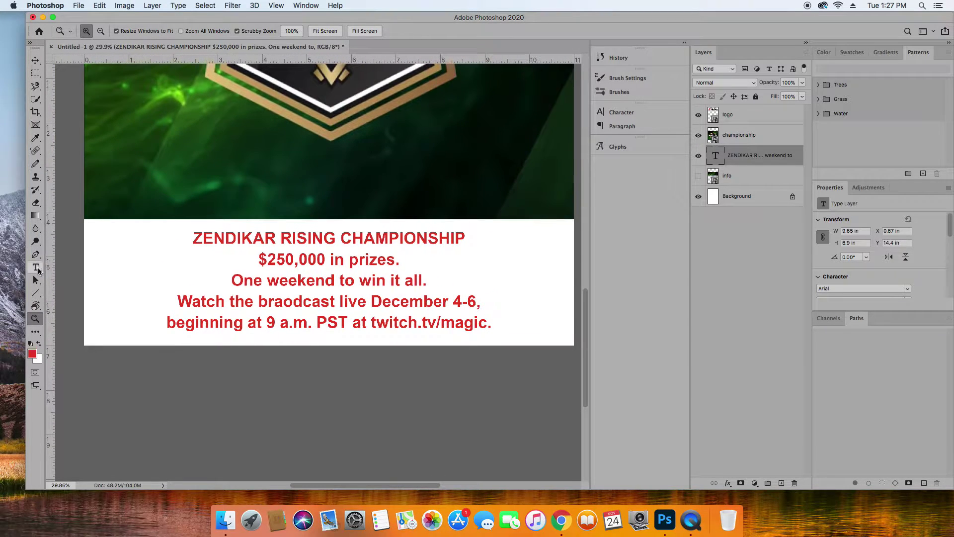
pyautogui.click(38, 270)
pyautogui.click(262, 240)
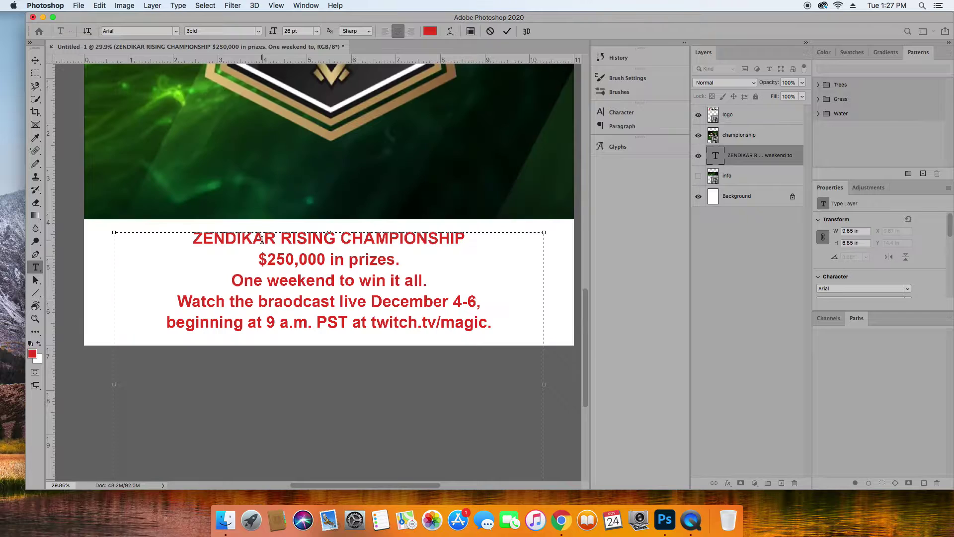
pyautogui.press('super+a')
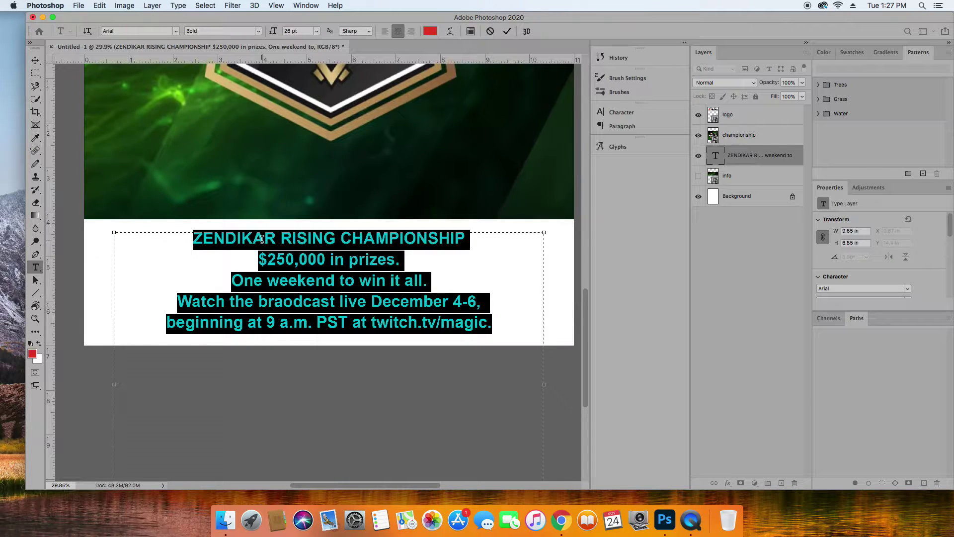
pyautogui.doubleClick(304, 238)
pyautogui.tripleClick(305, 238)
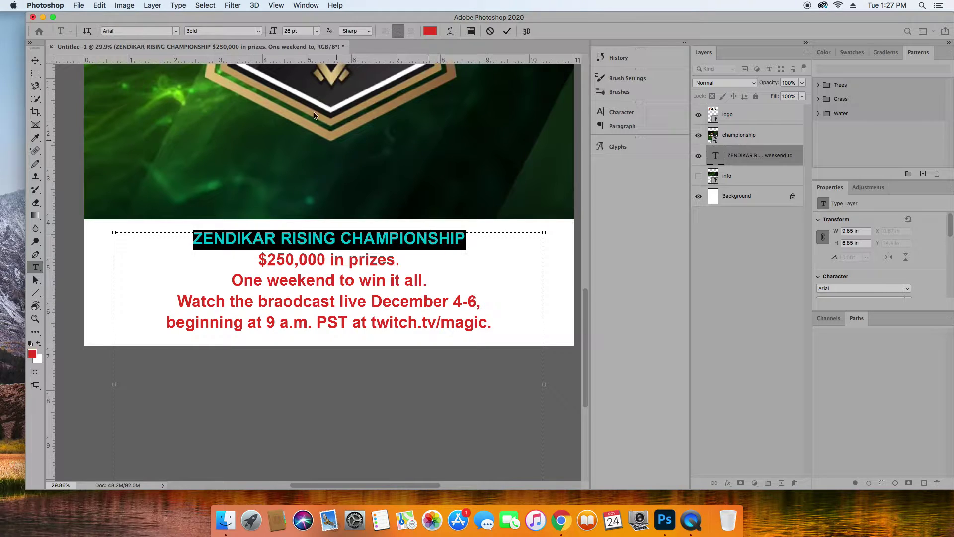
pyautogui.click(317, 34)
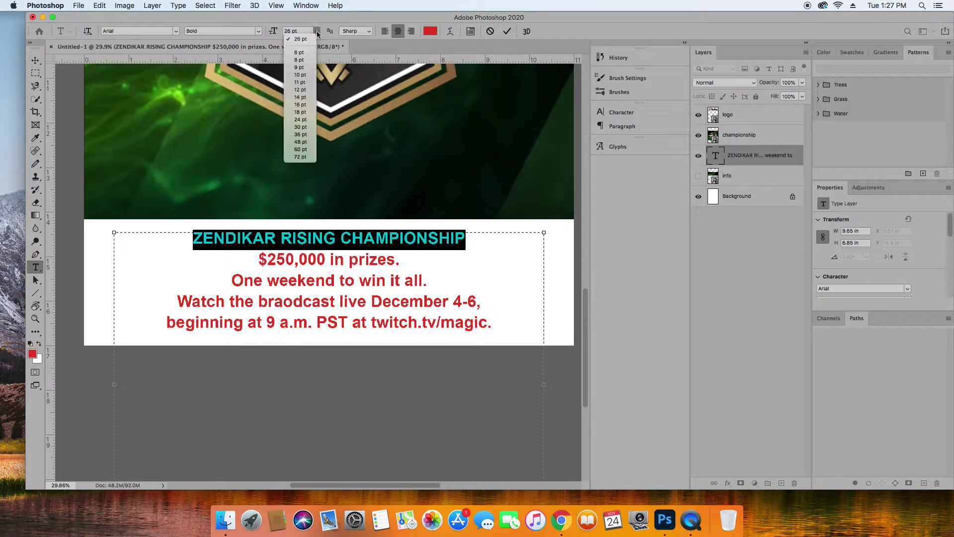
pyautogui.click(303, 143)
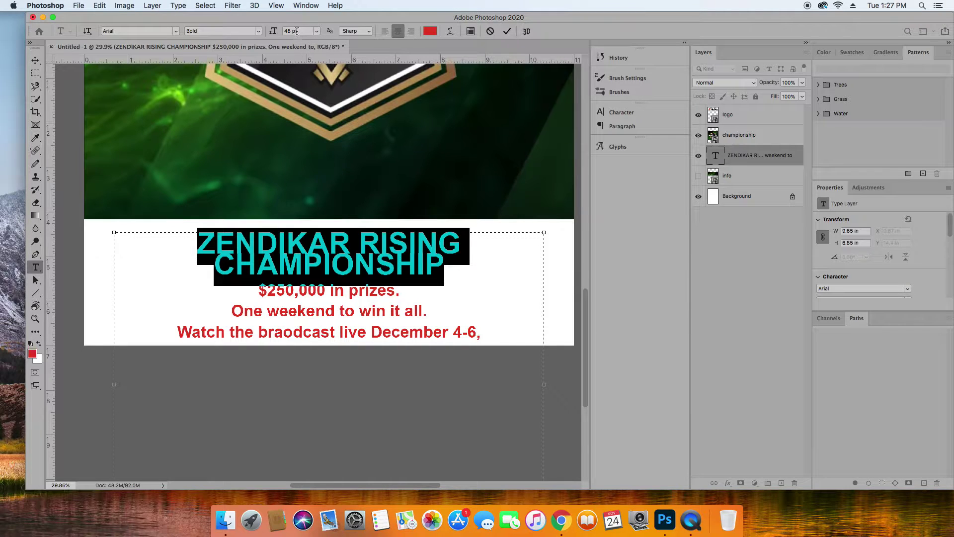
pyautogui.click(315, 32)
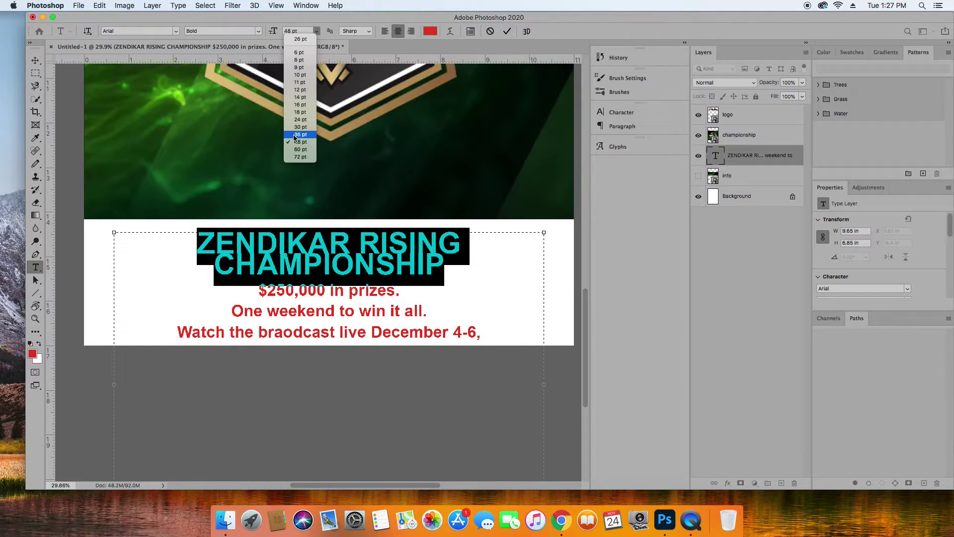
pyautogui.click(293, 137)
pyautogui.click(378, 239)
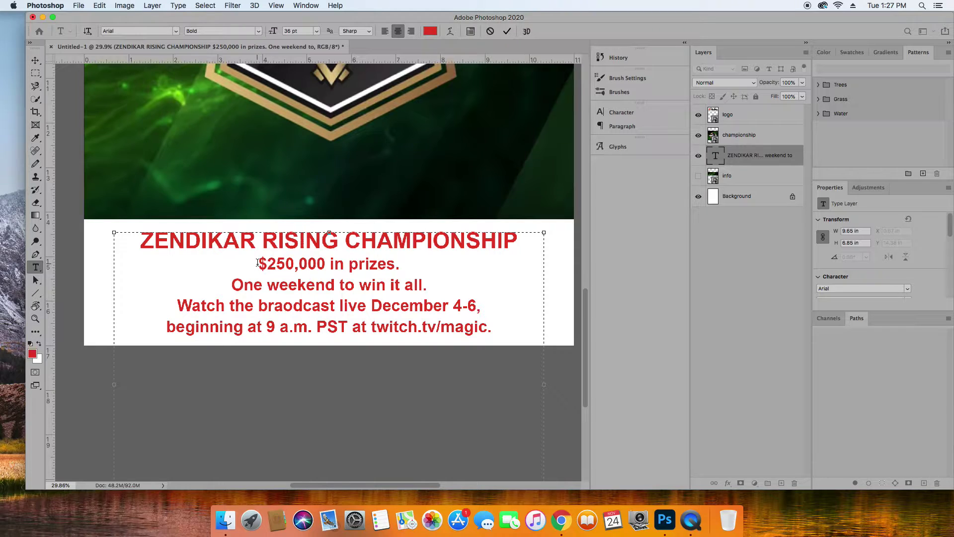
# Add a drop shadow to the text layer with opacity 39%, distance 7 px, spread 6% and size 10 px
pyautogui.moveTo(141, 239); pyautogui.dragTo(544, 331)
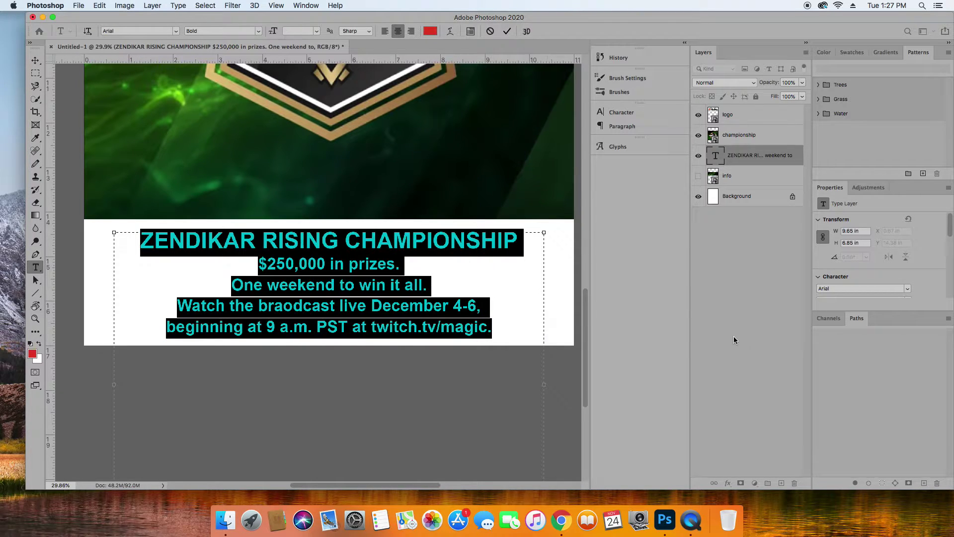
pyautogui.click(735, 158)
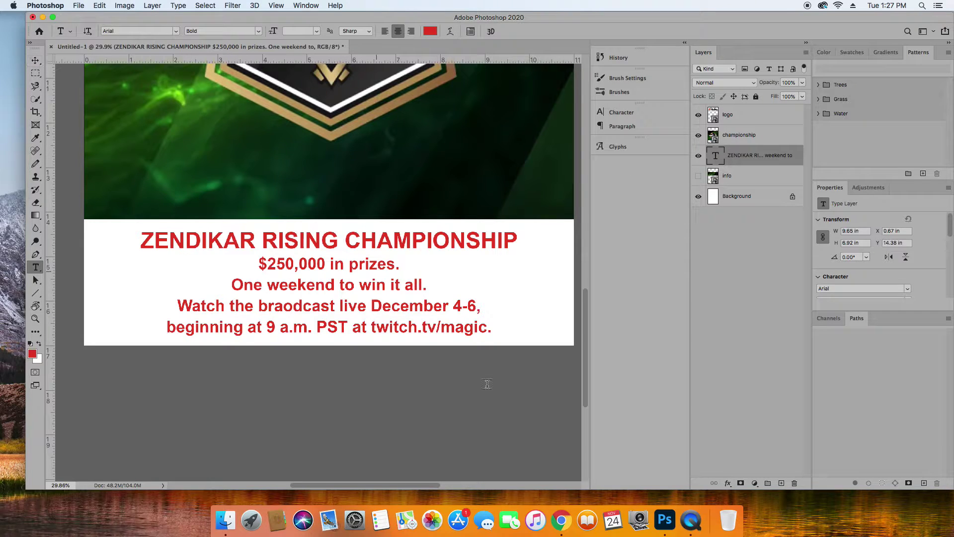
pyautogui.click(728, 482)
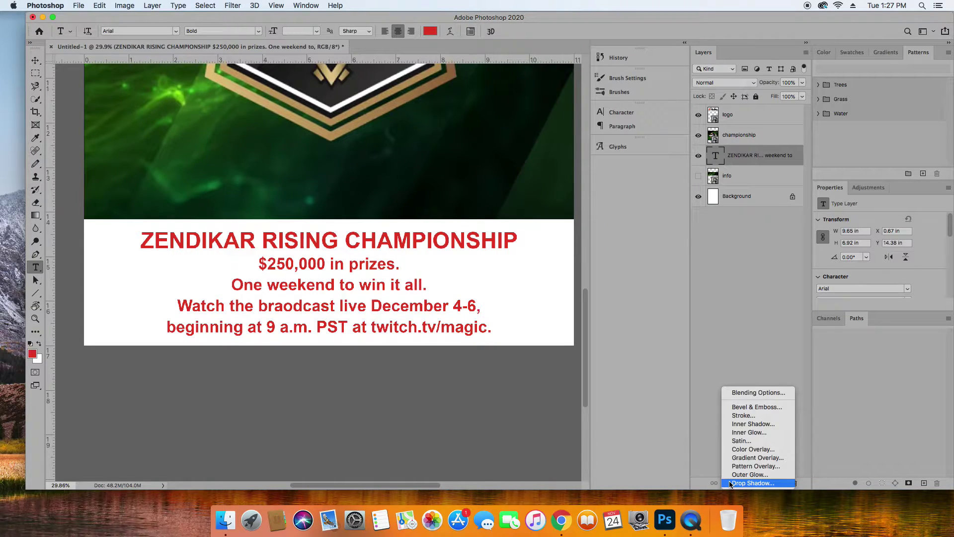
pyautogui.click(734, 483)
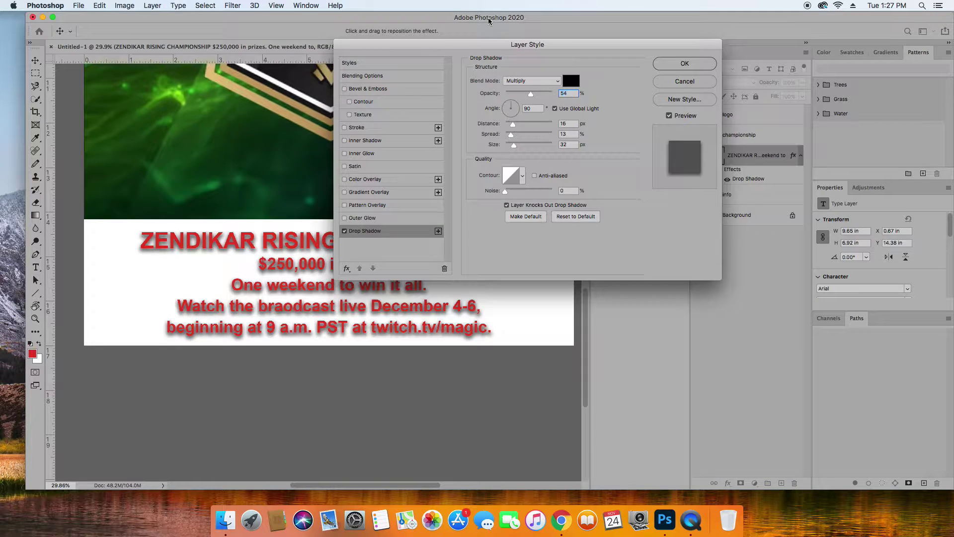
pyautogui.moveTo(432, 49); pyautogui.dragTo(662, 246)
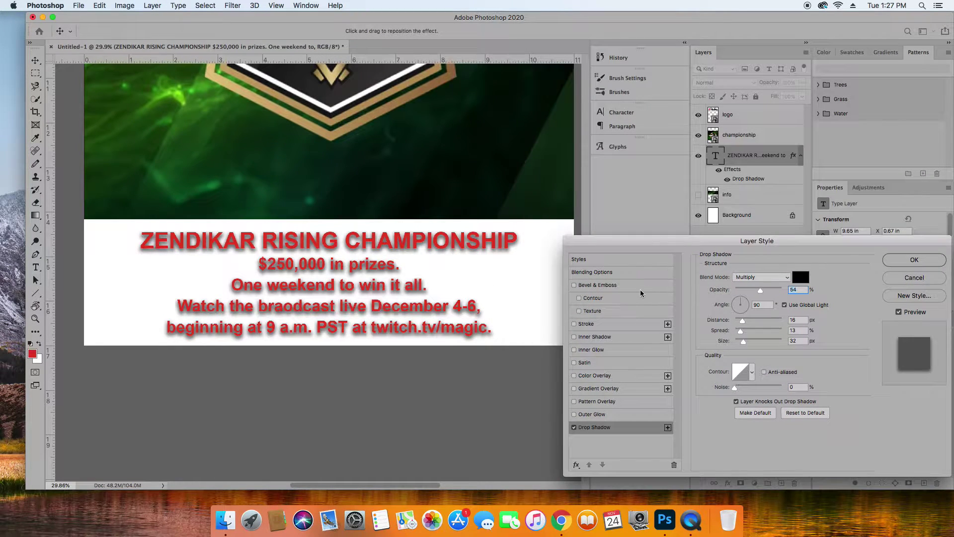
pyautogui.moveTo(741, 324); pyautogui.dragTo(740, 342)
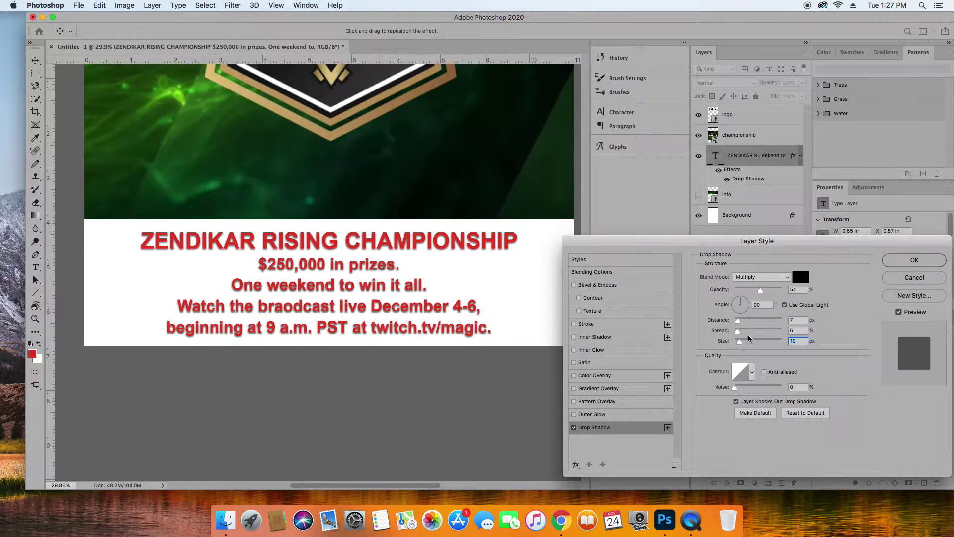
pyautogui.moveTo(761, 291)
pyautogui.mouseDown()
pyautogui.moveTo(771, 293)
pyautogui.moveTo(753, 292)
pyautogui.mouseUp()
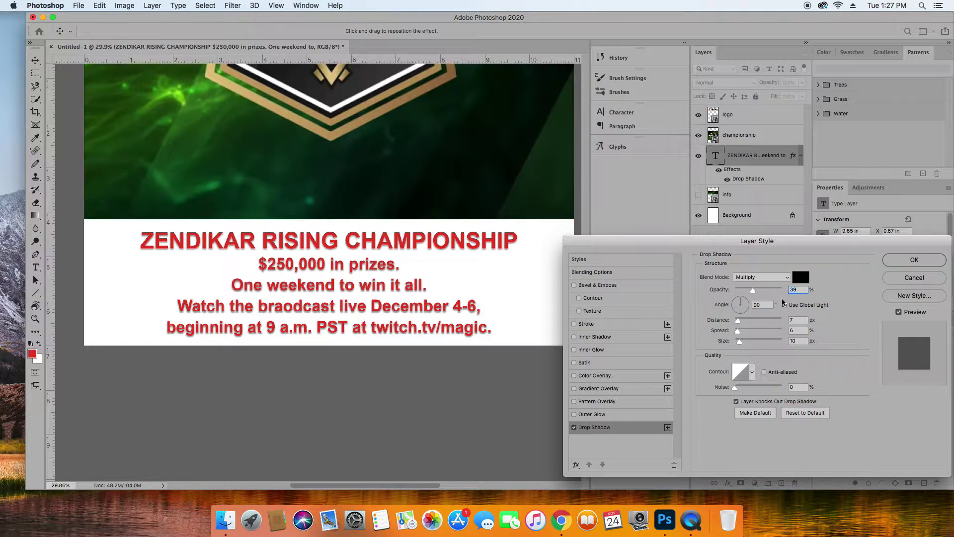
pyautogui.click(901, 259)
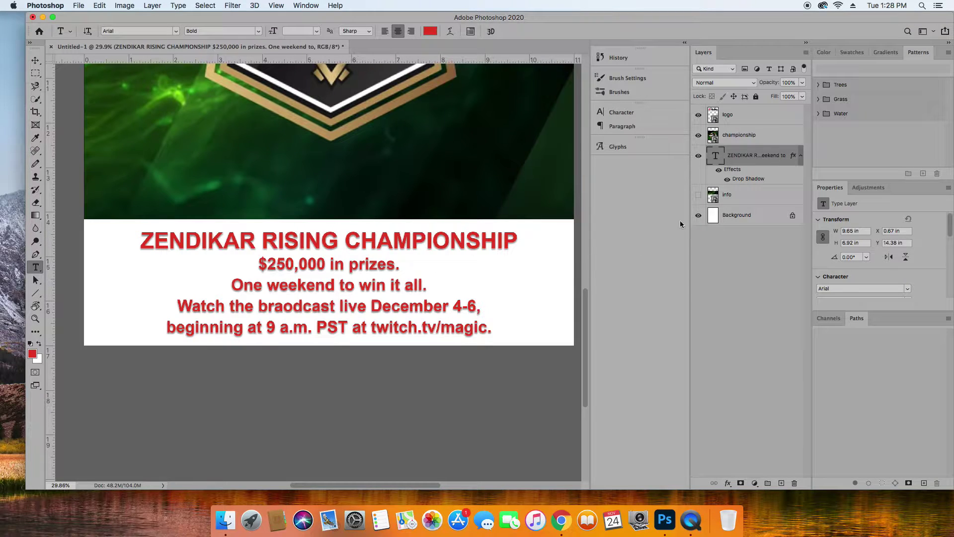
# Create a new layer directly beneath the text layer and name it "red rectangle"
pyautogui.scroll(10, 405, 279)
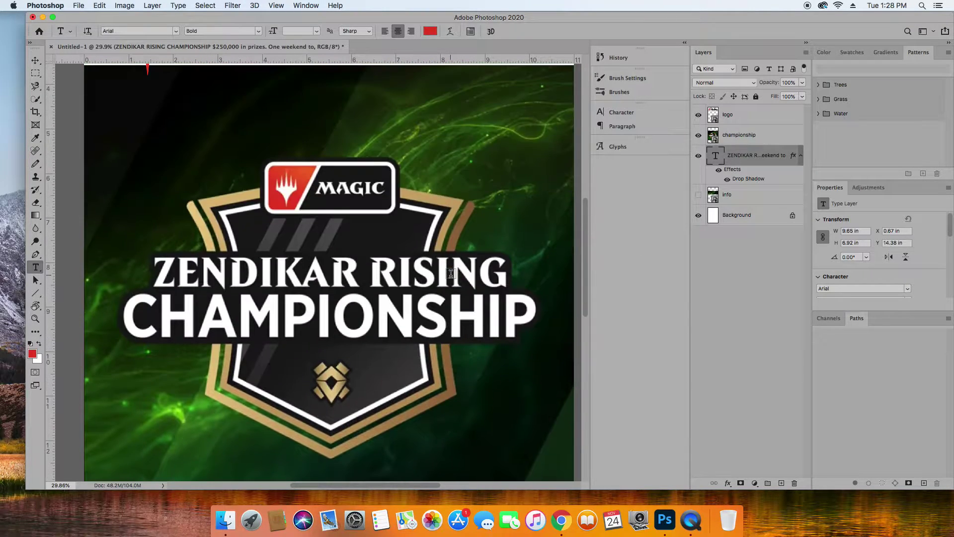
pyautogui.scroll(-10, 450, 272)
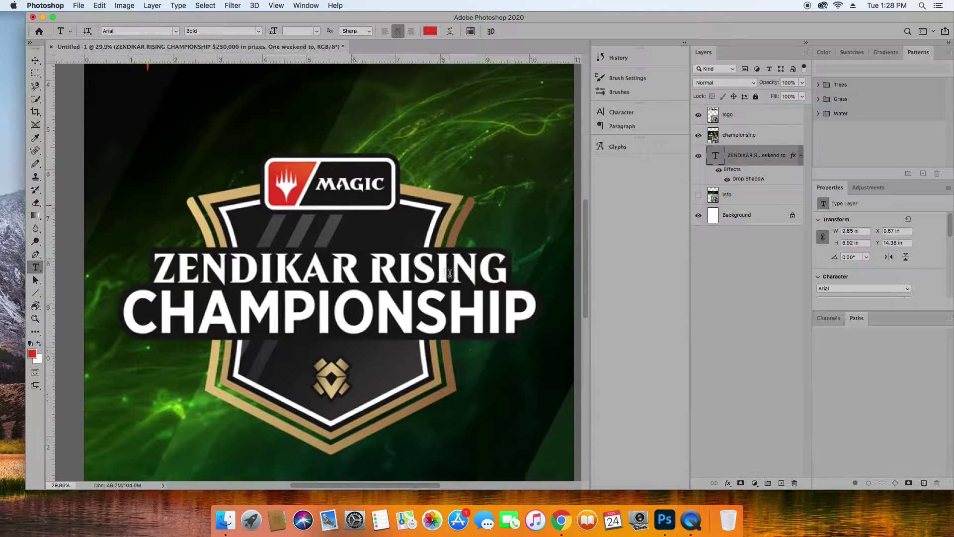
pyautogui.scroll(-8, 449, 273)
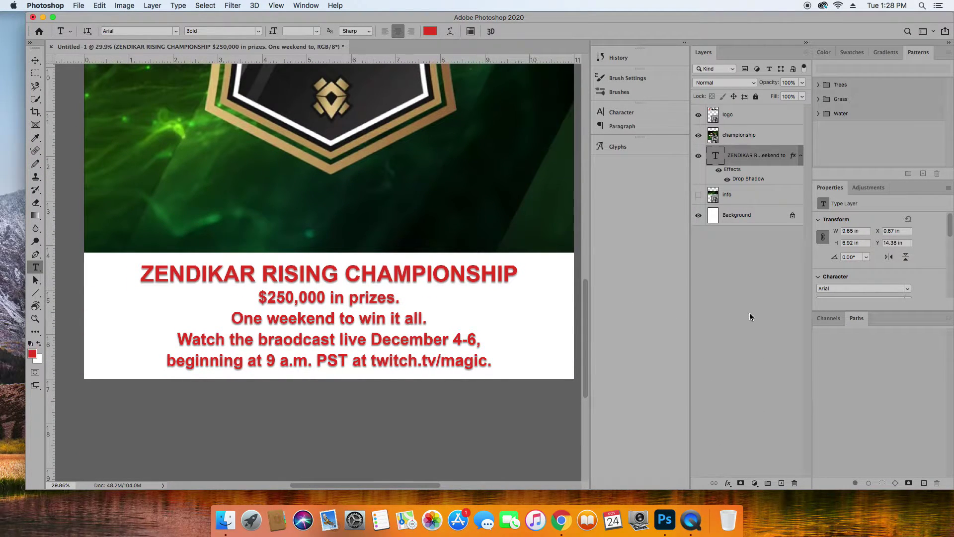
pyautogui.click(782, 484)
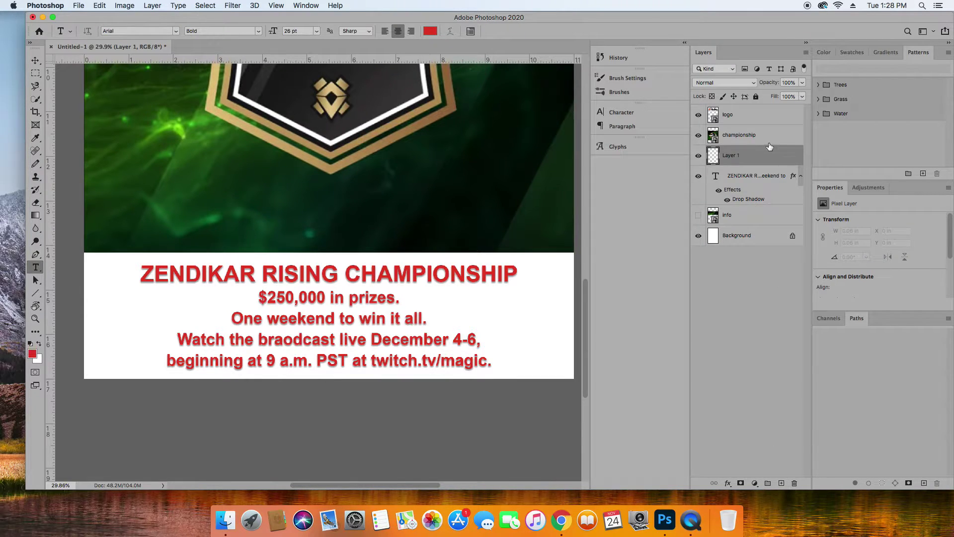
pyautogui.moveTo(741, 157); pyautogui.dragTo(730, 197)
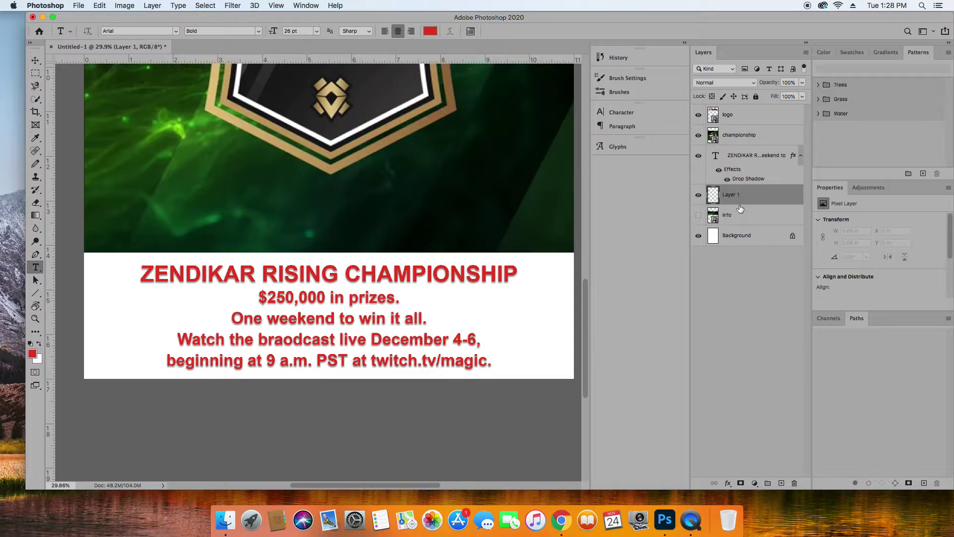
pyautogui.doubleClick(730, 194)
pyautogui.write('red')
pyautogui.press('BackSpace')
pyautogui.press('BackSpace')
pyautogui.press('BackSpace')
pyautogui.press('BackSpace')
pyautogui.press('Return')
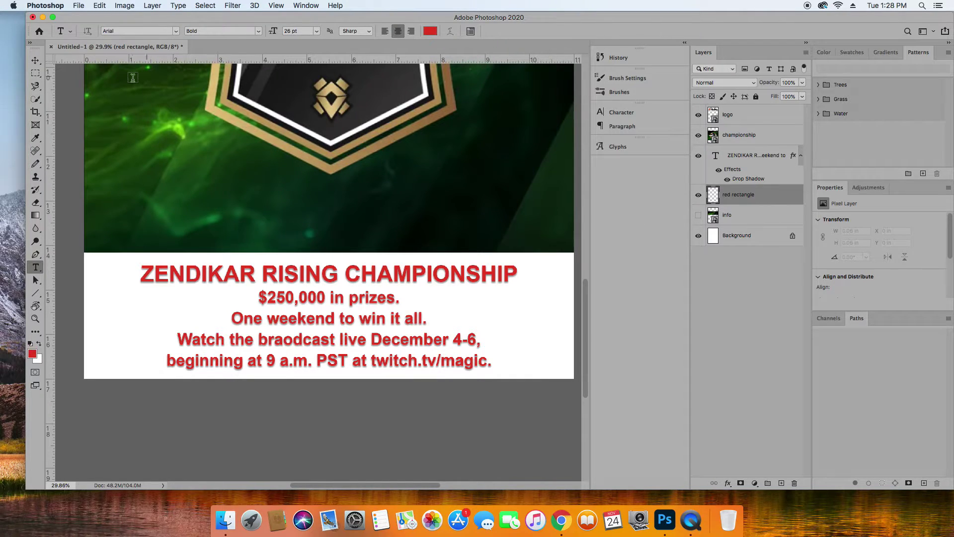
# Marquee-select the white area behind the text and set the foreground colour to the red sampled from the Magic badge
pyautogui.click(35, 74)
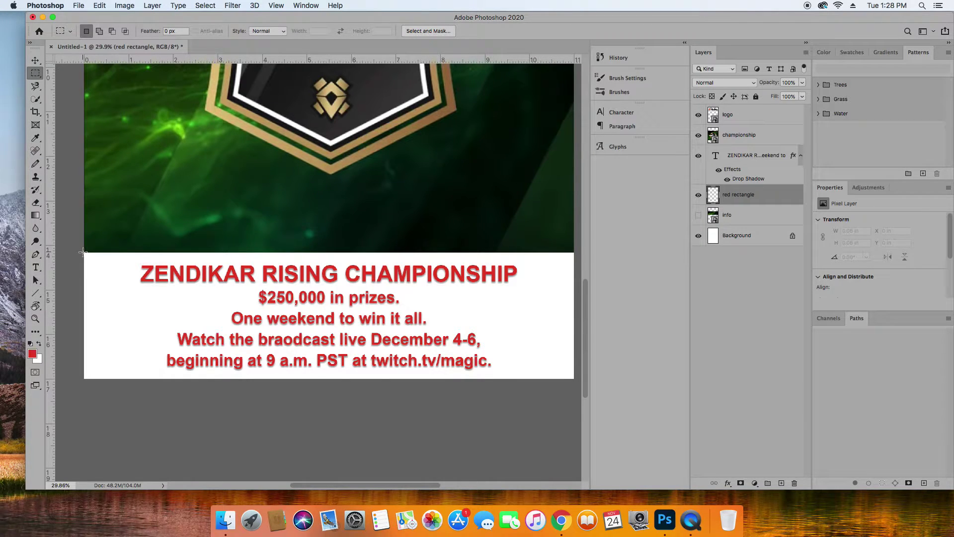
pyautogui.moveTo(83, 252); pyautogui.dragTo(575, 378)
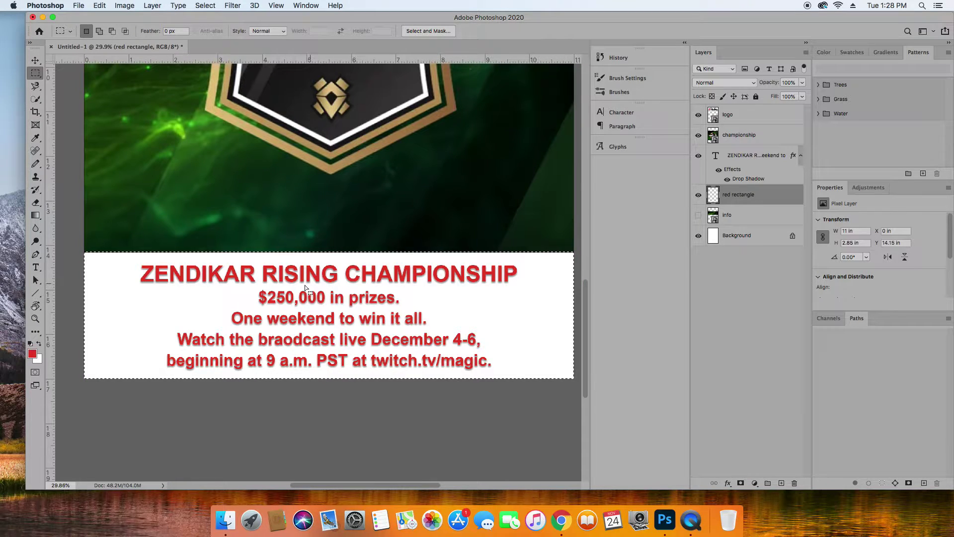
pyautogui.scroll(2, 86, 261)
pyautogui.click(31, 354)
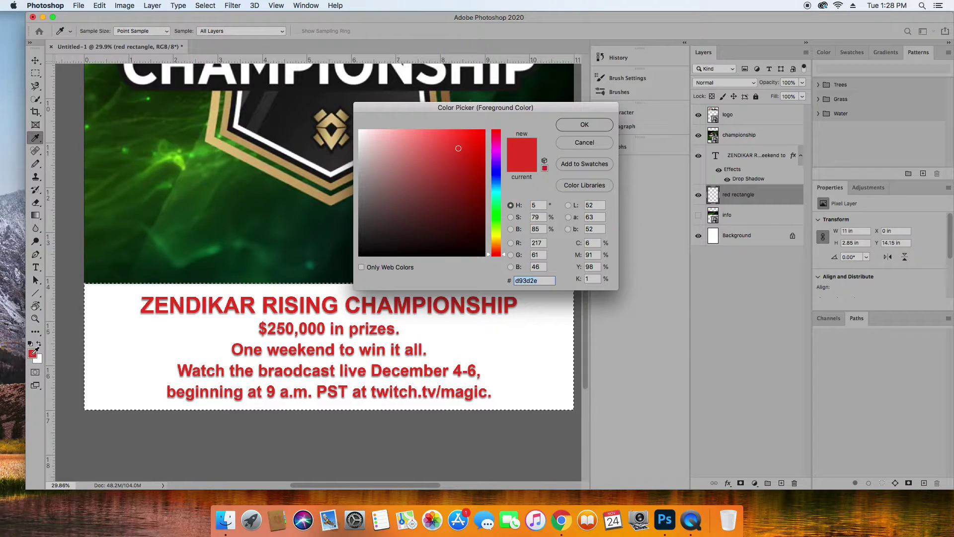
pyautogui.moveTo(428, 106); pyautogui.dragTo(526, 112)
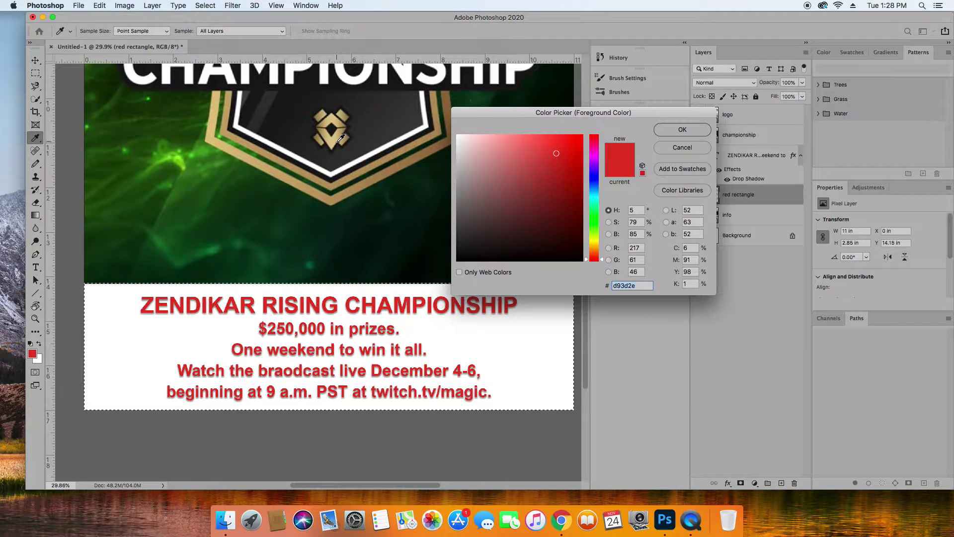
pyautogui.scroll(6, 342, 137)
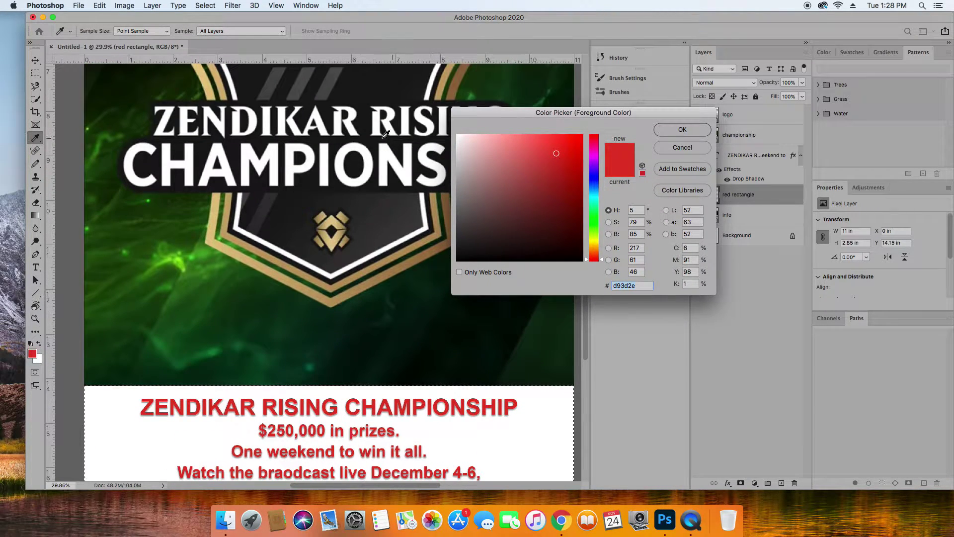
pyautogui.scroll(6, 384, 142)
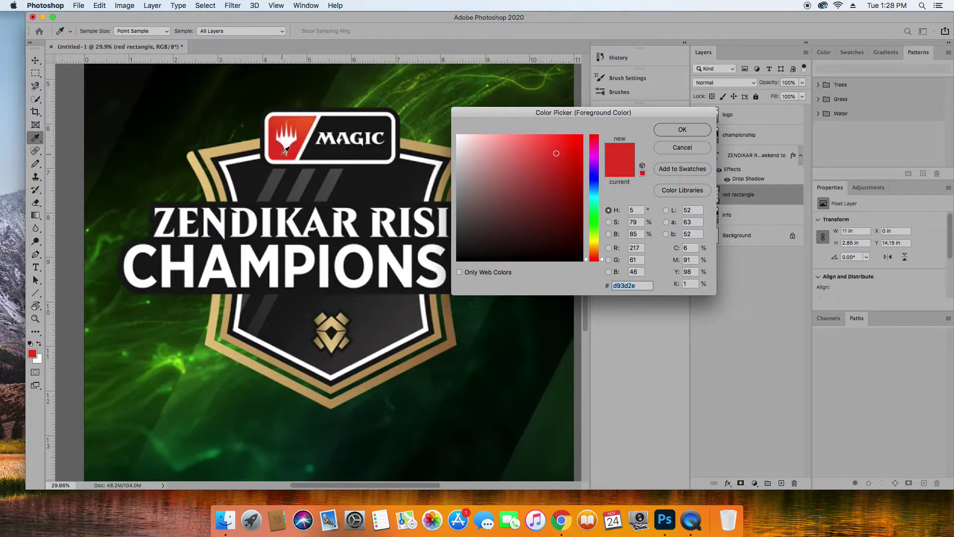
pyautogui.click(306, 124)
pyautogui.click(682, 130)
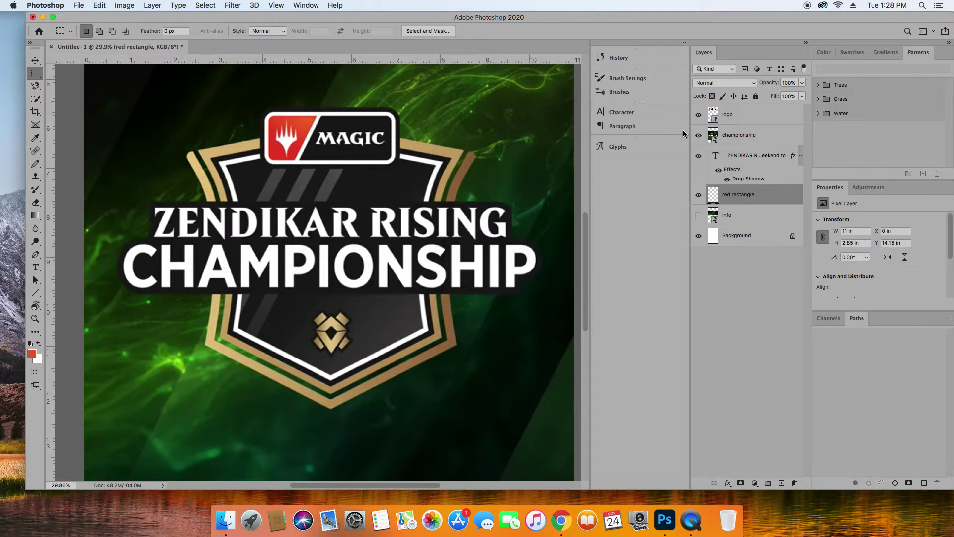
# Fill the selection on the red rectangle layer with a linear gradient running from red at its top edge to white past its bottom edge
pyautogui.scroll(-5, 444, 339)
pyautogui.scroll(-3, 445, 340)
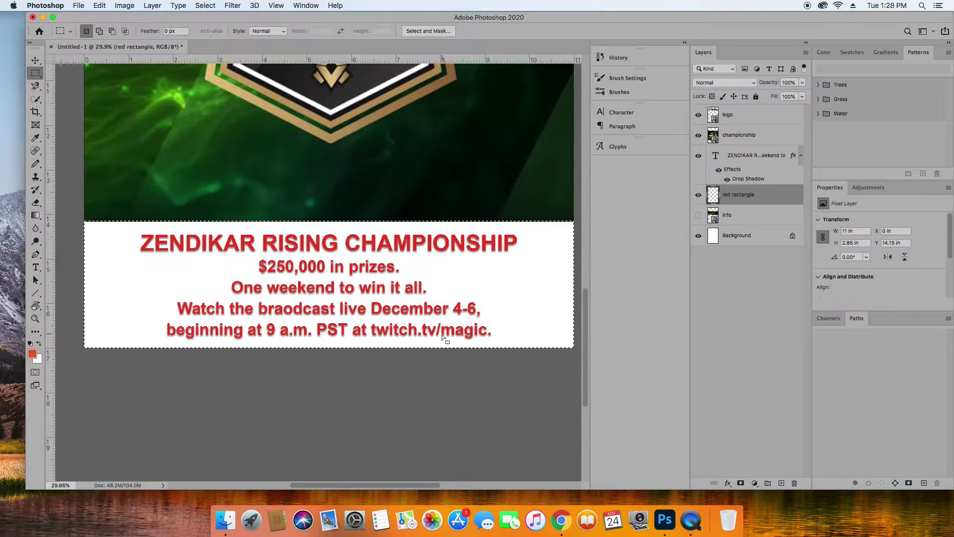
pyautogui.click(37, 215)
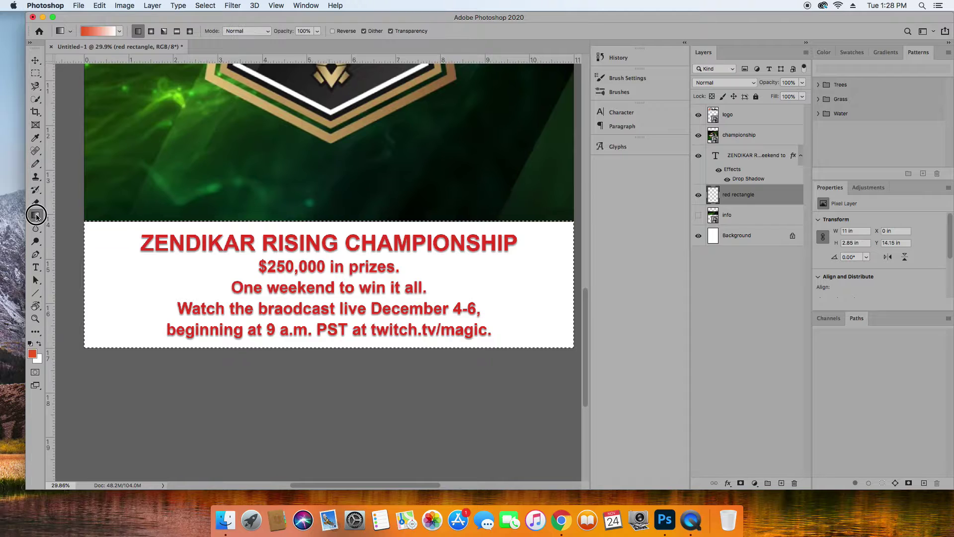
pyautogui.click(65, 214)
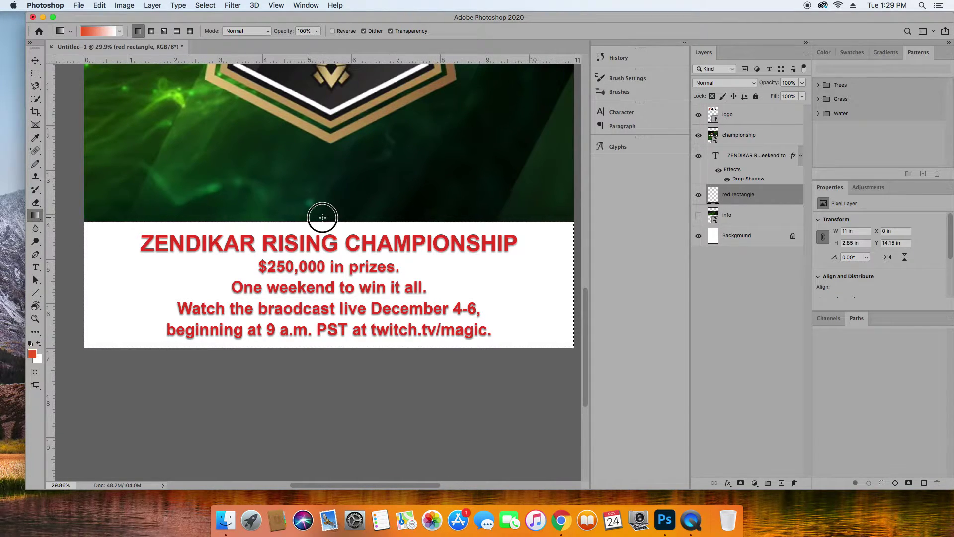
pyautogui.moveTo(322, 217); pyautogui.dragTo(326, 423)
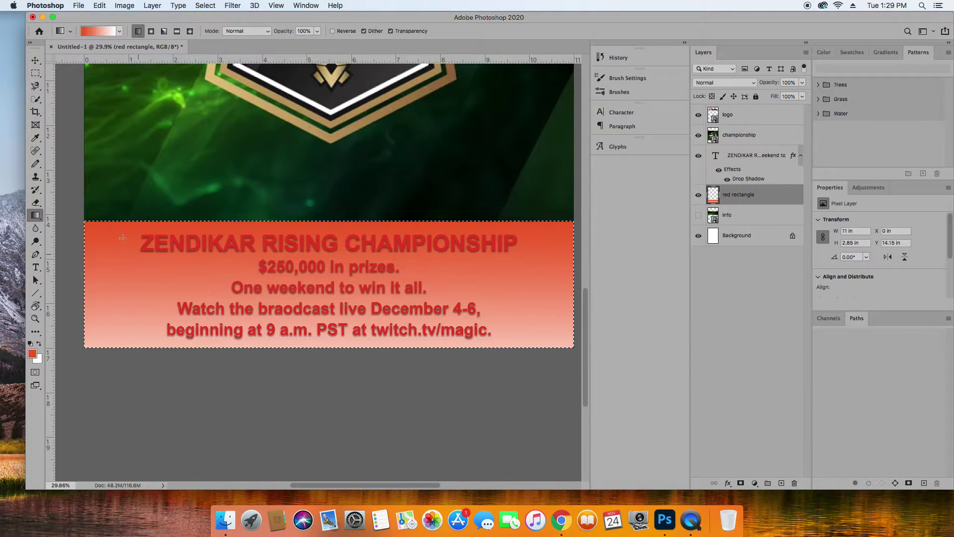
# Recolour all of the event text at the bottom of the poster to white
pyautogui.click(36, 267)
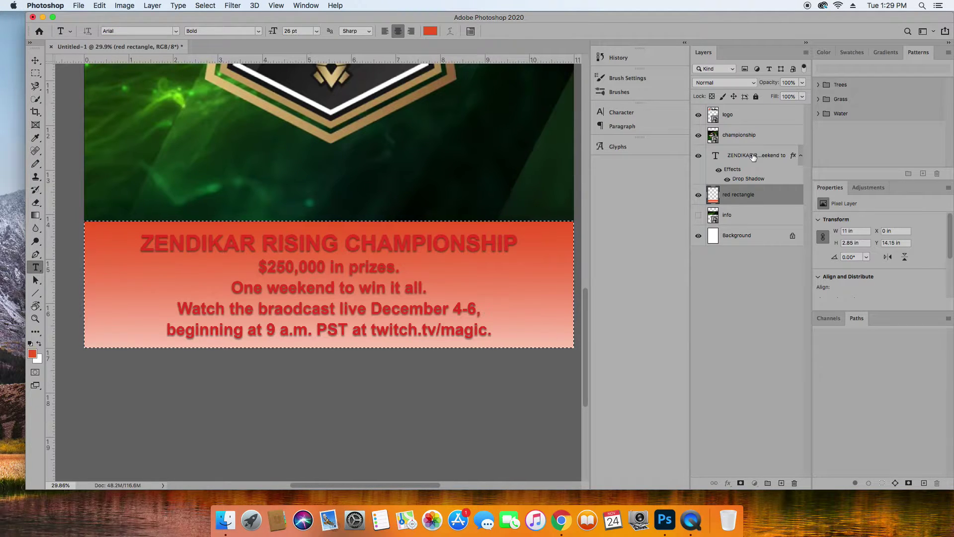
pyautogui.click(282, 252)
pyautogui.click(271, 248)
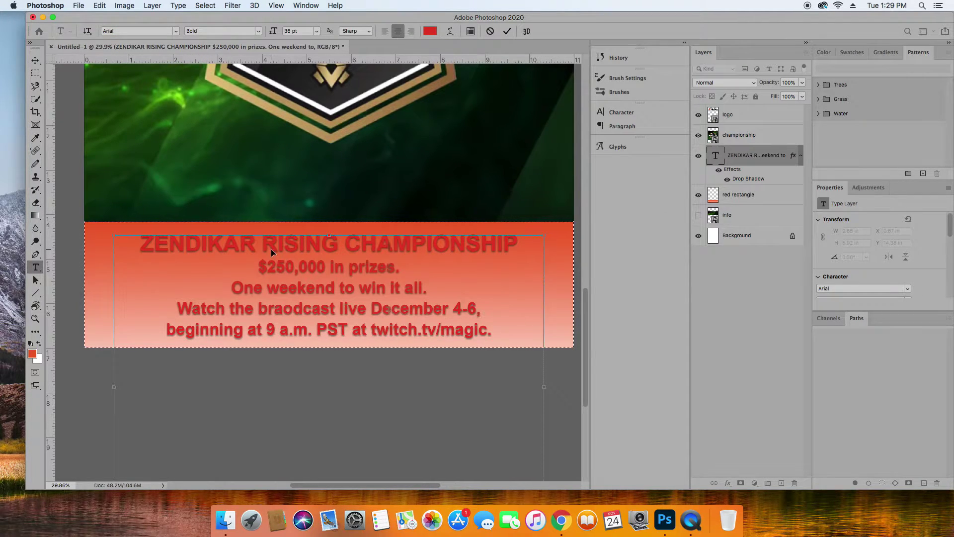
pyautogui.click(31, 353)
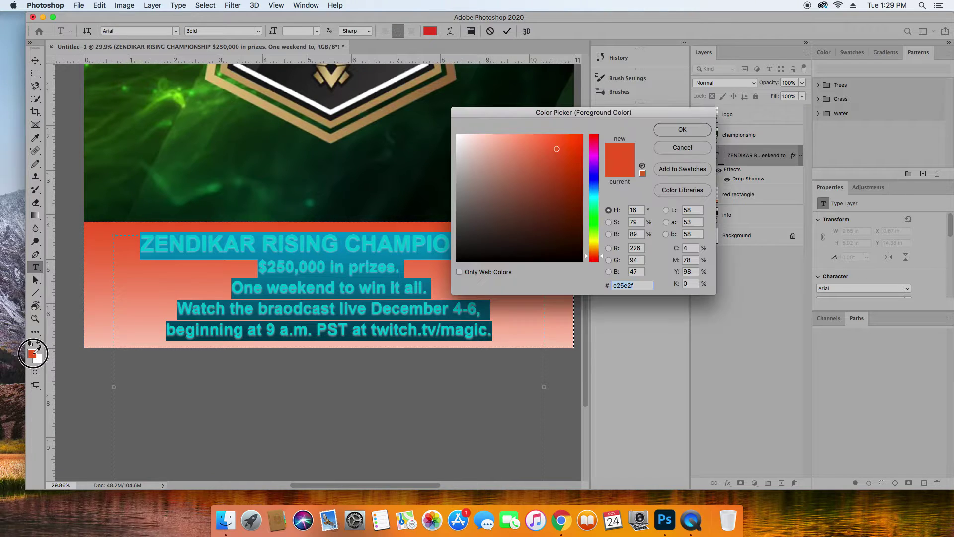
pyautogui.click(458, 135)
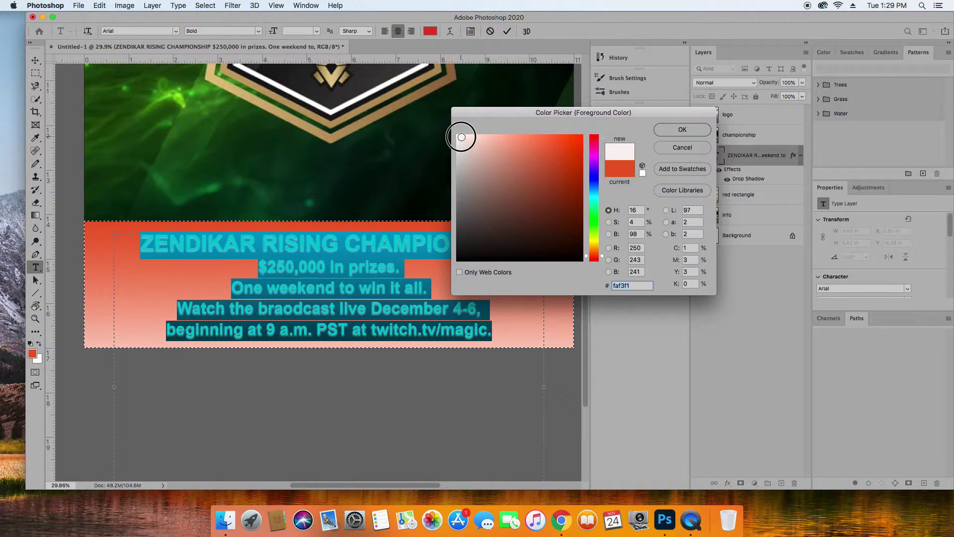
pyautogui.click(681, 130)
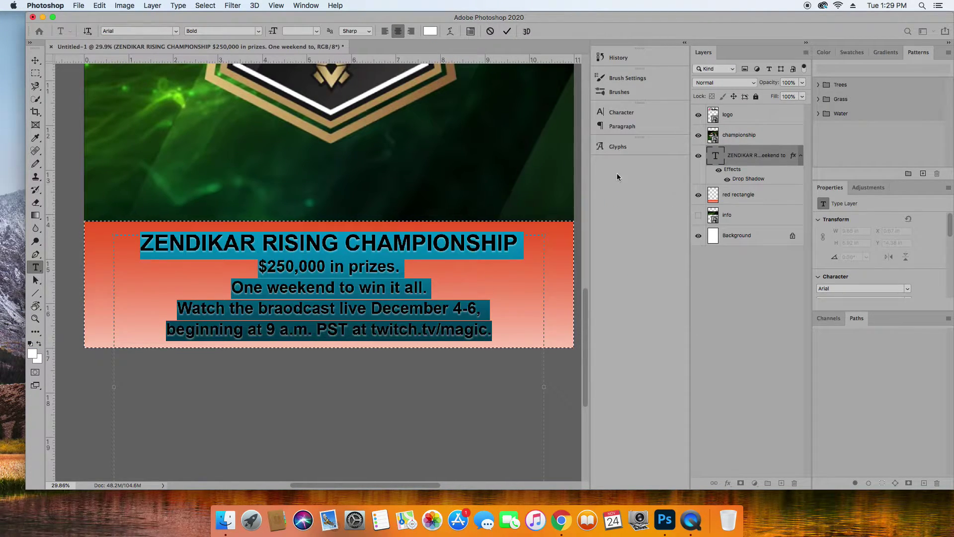
pyautogui.click(35, 61)
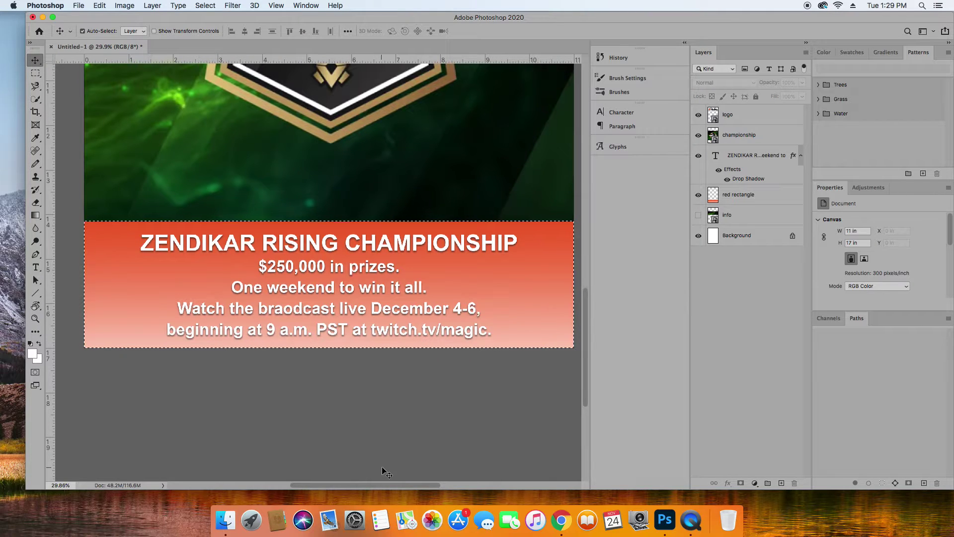
# Deselect the red rectangle area and fit the poster on screen to review the layout
pyautogui.scroll(5, 385, 467)
pyautogui.click(34, 73)
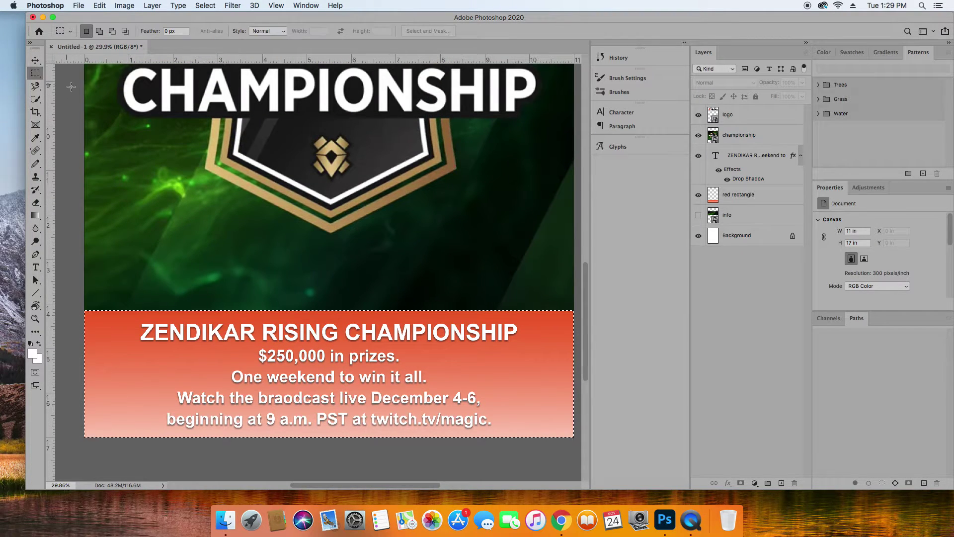
pyautogui.click(70, 87)
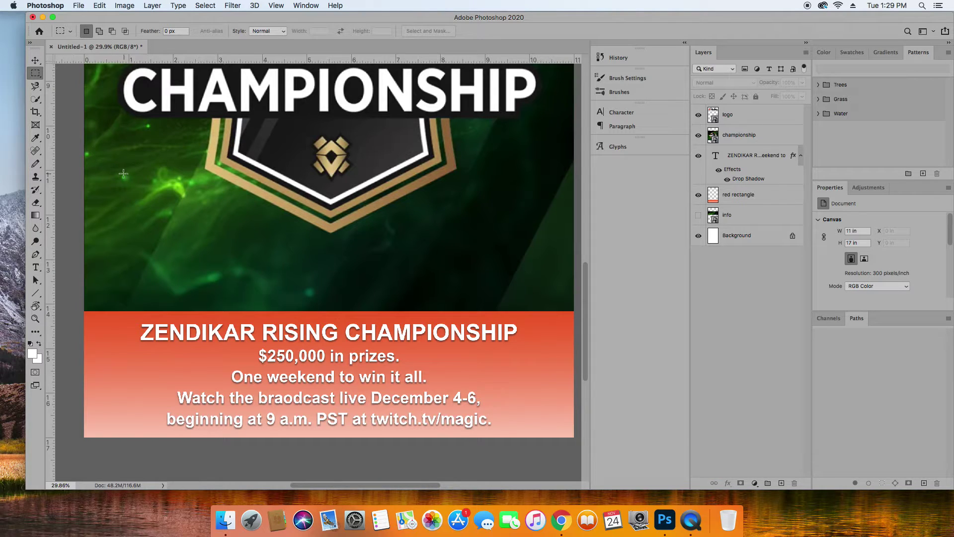
pyautogui.click(276, 6)
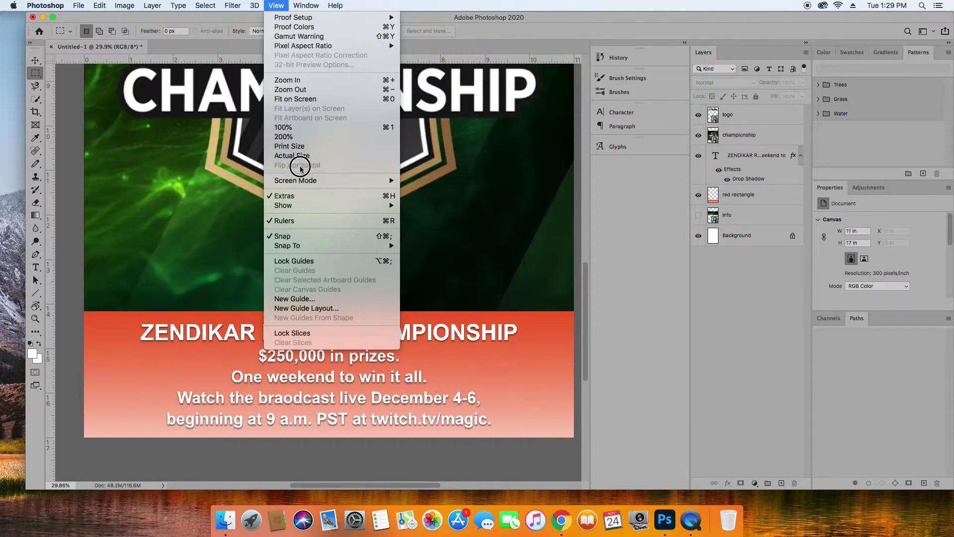
pyautogui.click(298, 100)
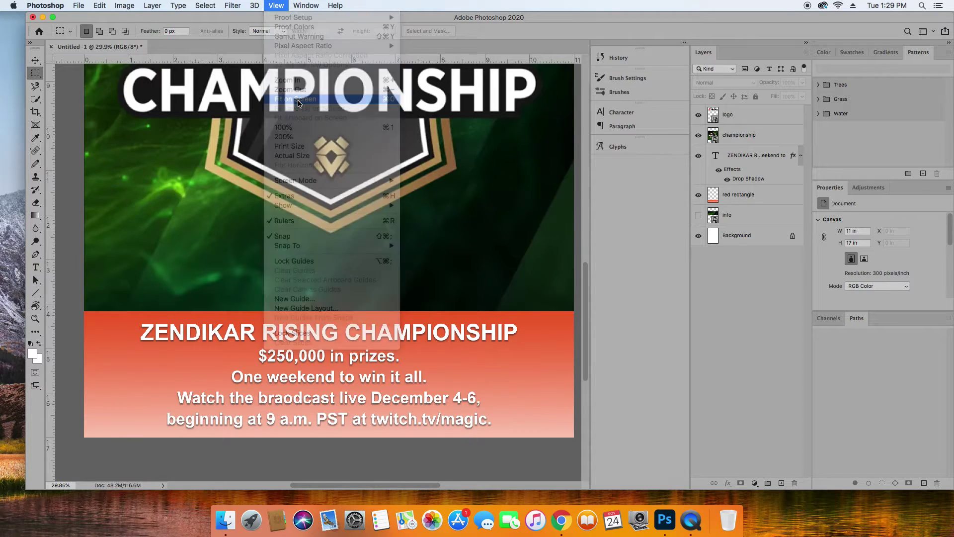
pyautogui.scroll(-2, 430, 268)
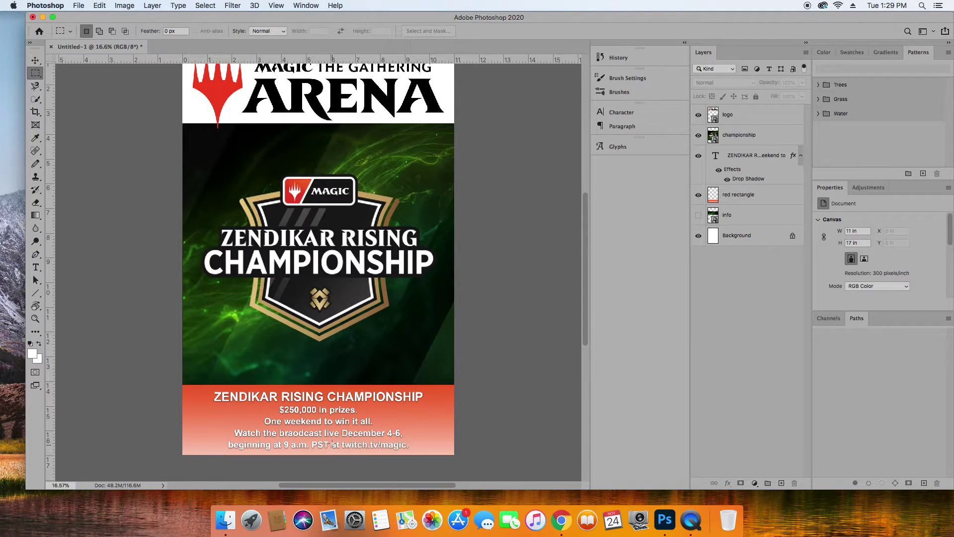
pyautogui.scroll(1, 390, 402)
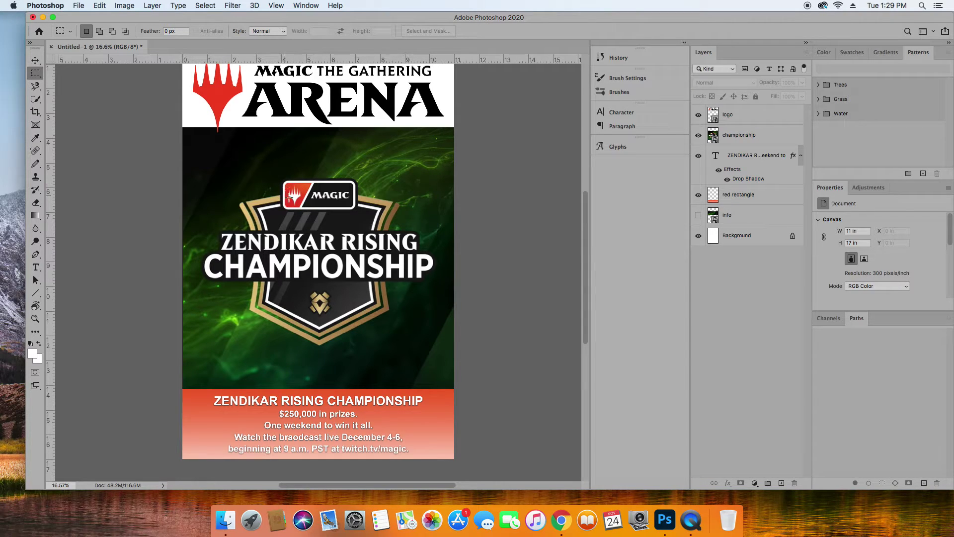
pyautogui.scroll(3, 288, 293)
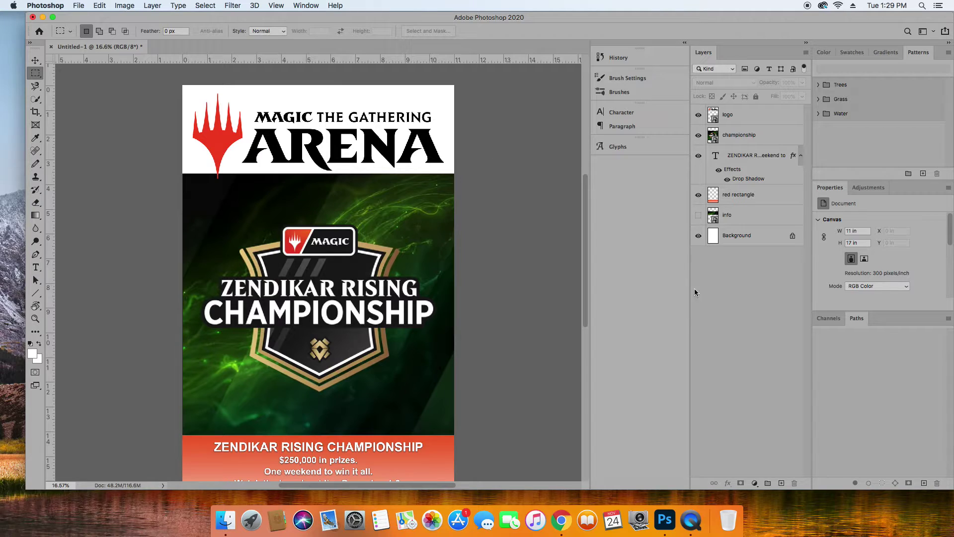
pyautogui.click(781, 483)
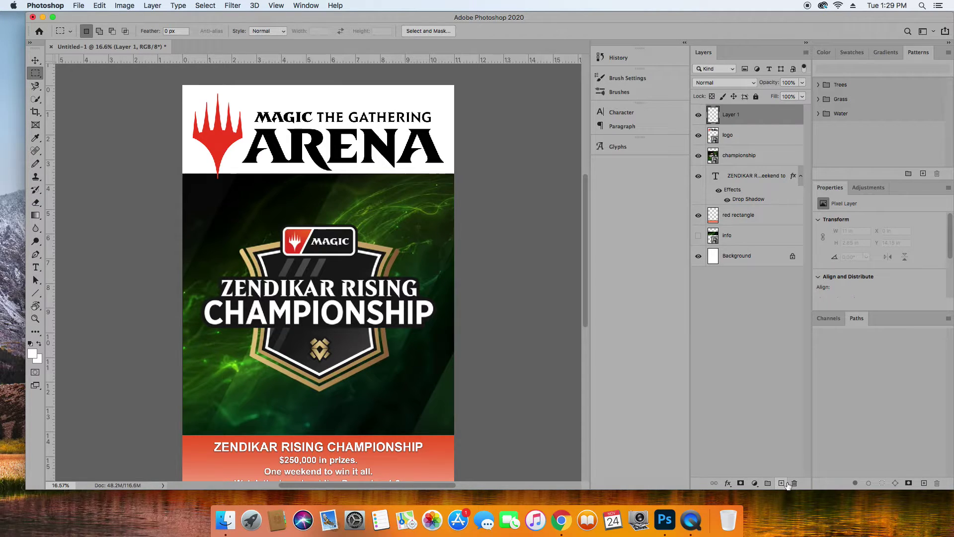
pyautogui.doubleClick(729, 115)
pyautogui.write('g')
pyautogui.write('c')
pyautogui.press('Escape')
pyautogui.press('BackSpace')
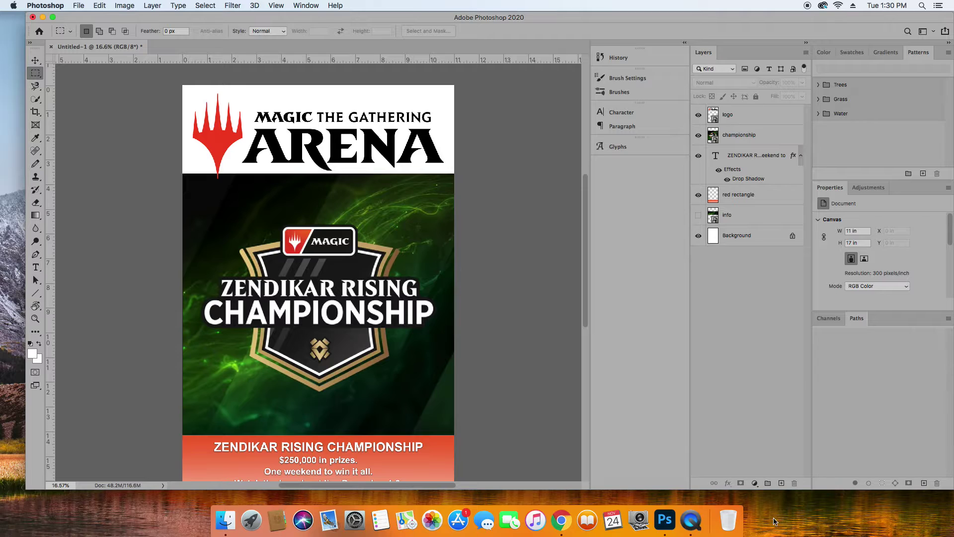
# Create a new layer named "green rectangle" and place it directly beneath the logo layer
pyautogui.click(781, 482)
pyautogui.doubleClick(728, 114)
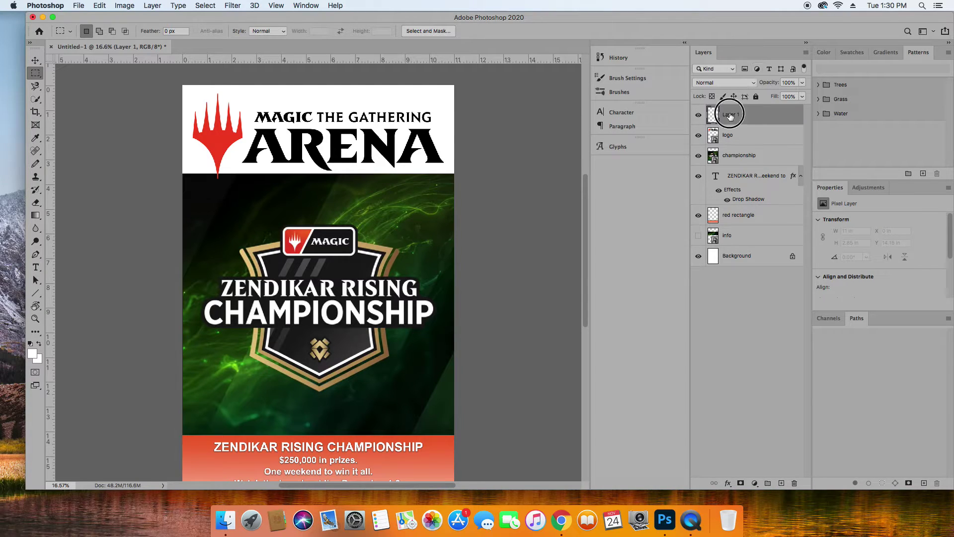
pyautogui.write('green rectangle')
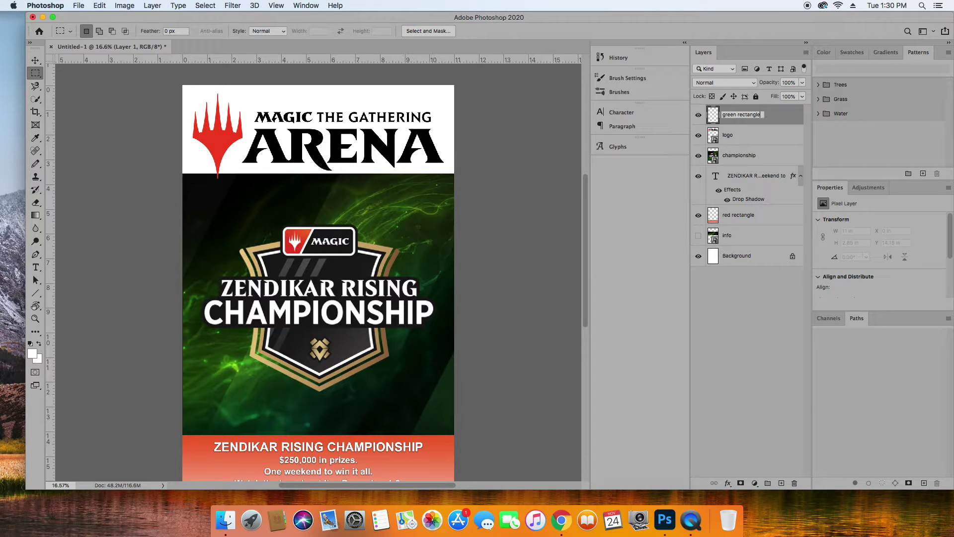
pyautogui.press('Return')
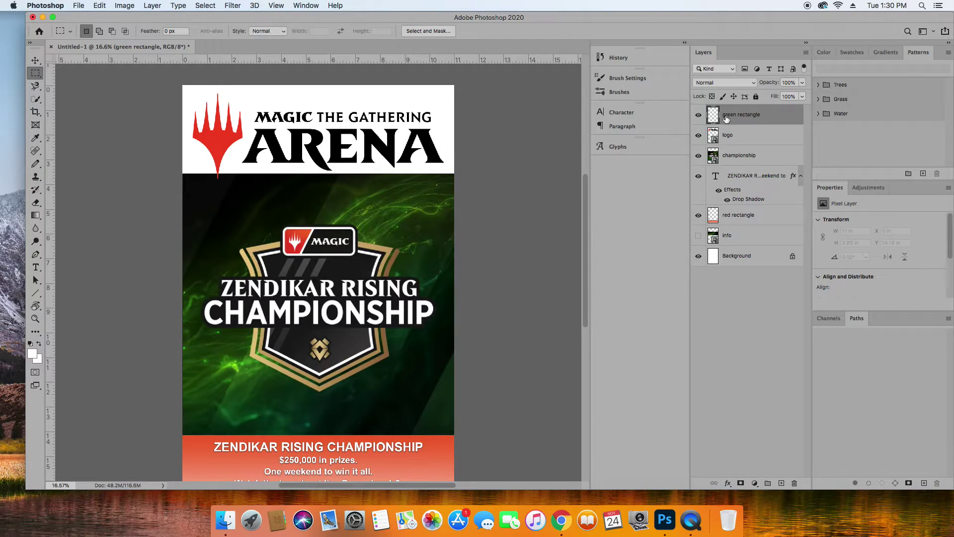
pyautogui.moveTo(730, 140)
pyautogui.mouseDown()
pyautogui.moveTo(726, 100)
pyautogui.moveTo(739, 151)
pyautogui.mouseUp()
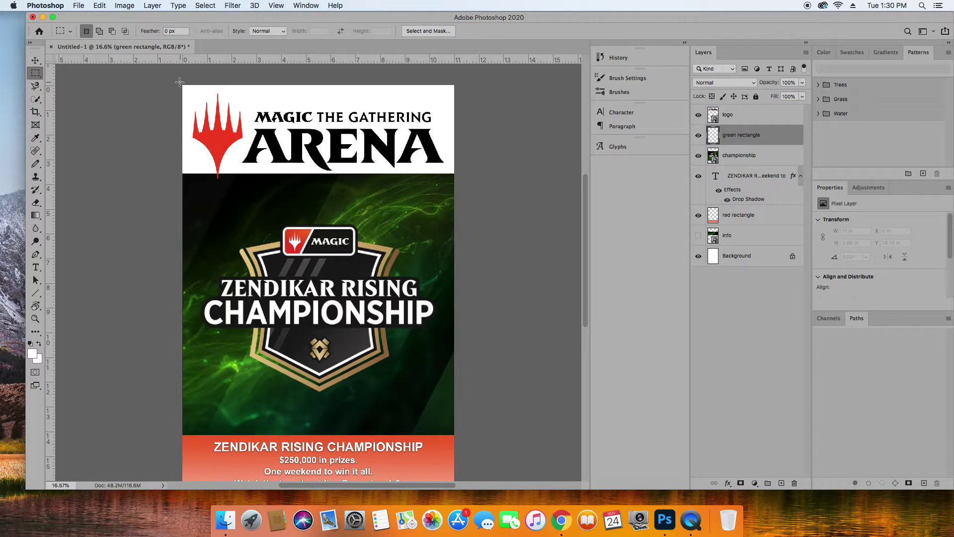
# Fill the white area behind the Arena logo with a linear gradient from sampled green 58b732 at its bottom edge to white above
pyautogui.moveTo(179, 82); pyautogui.dragTo(478, 173)
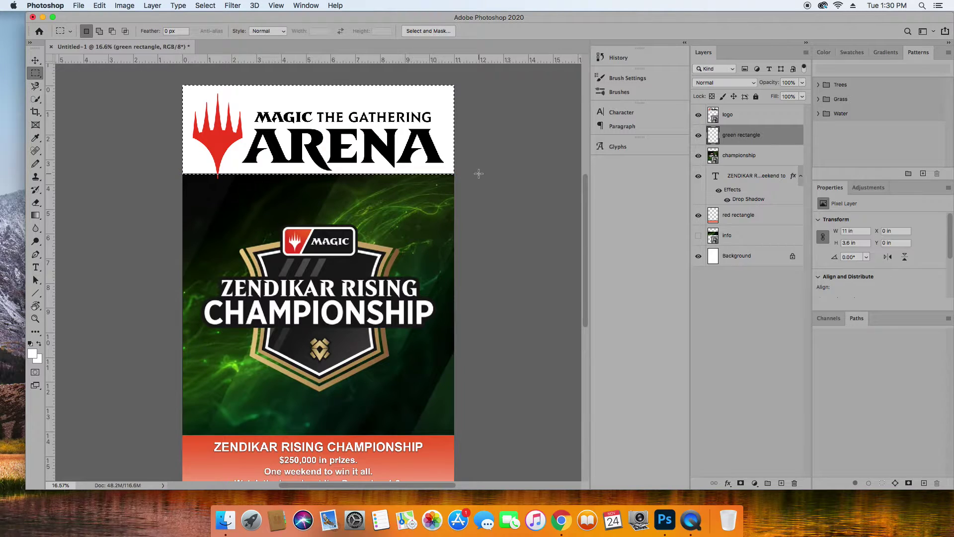
pyautogui.click(32, 356)
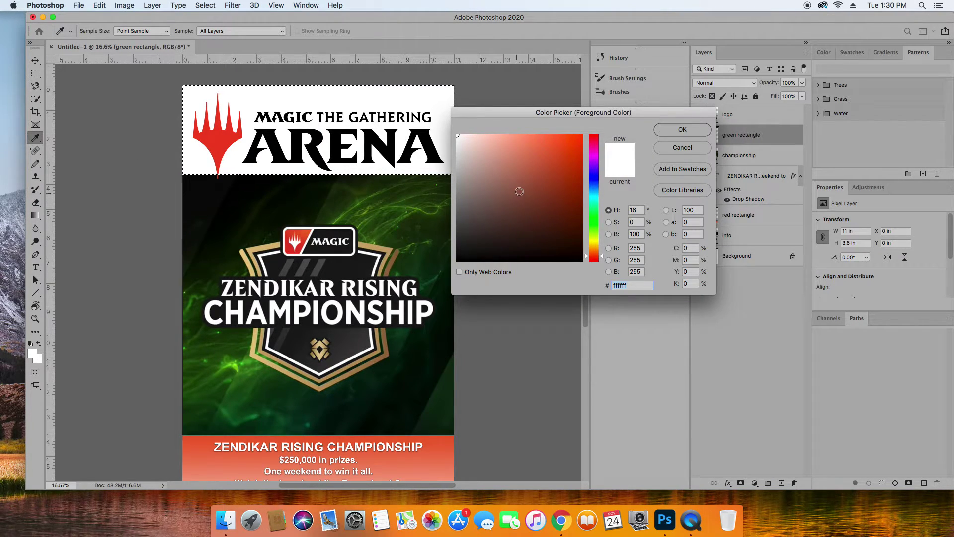
pyautogui.click(238, 361)
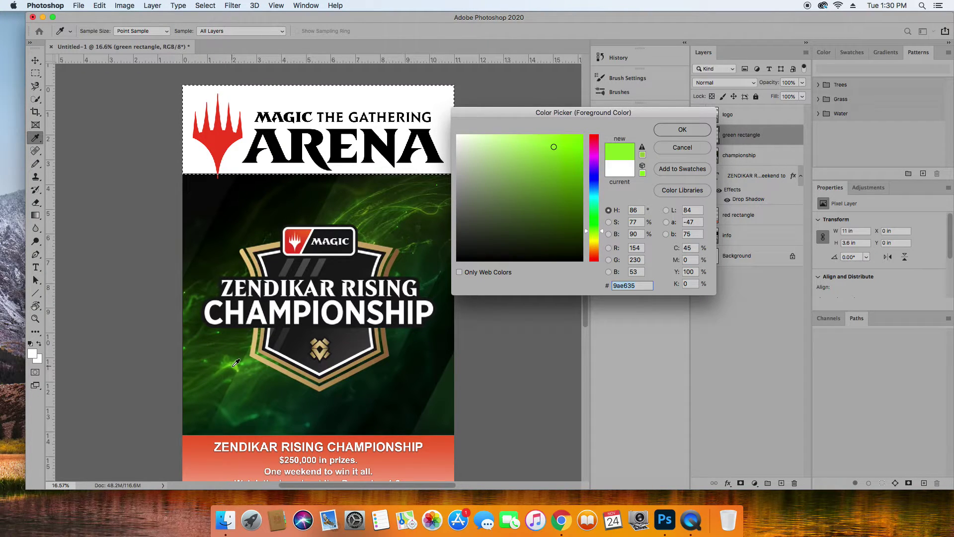
pyautogui.click(237, 367)
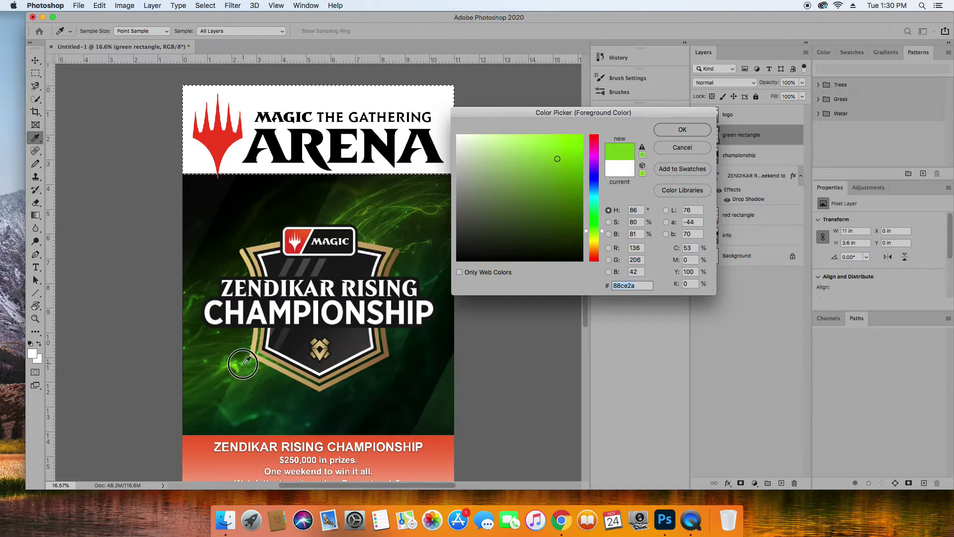
pyautogui.click(243, 365)
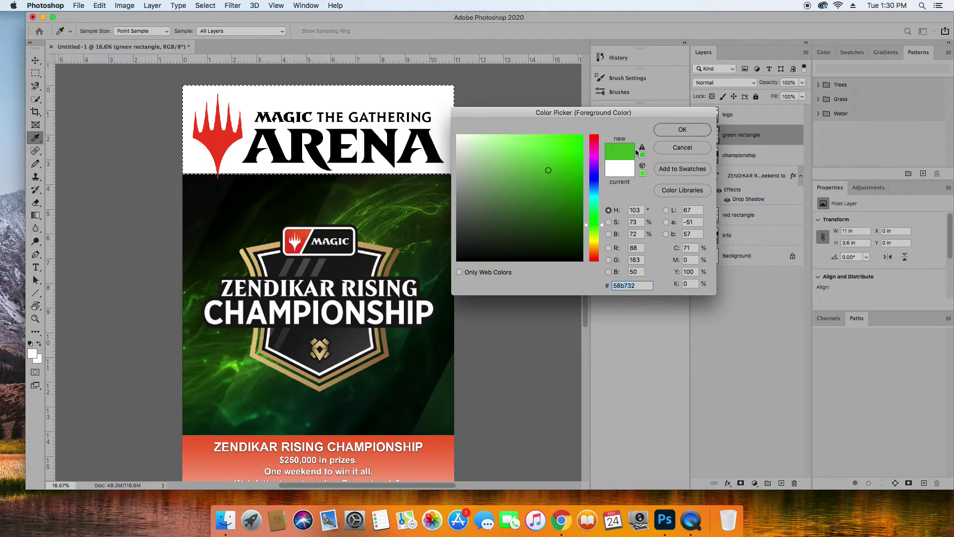
pyautogui.click(683, 130)
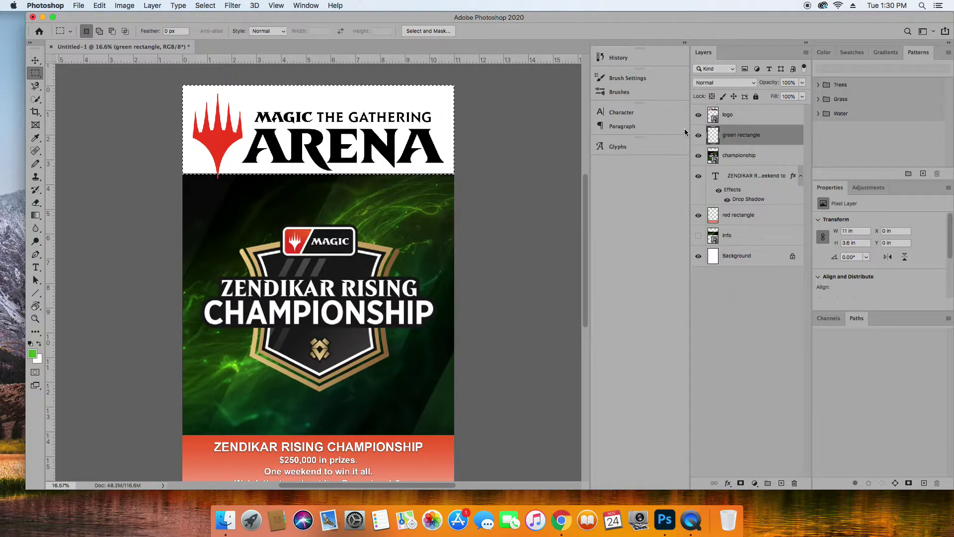
pyautogui.click(36, 214)
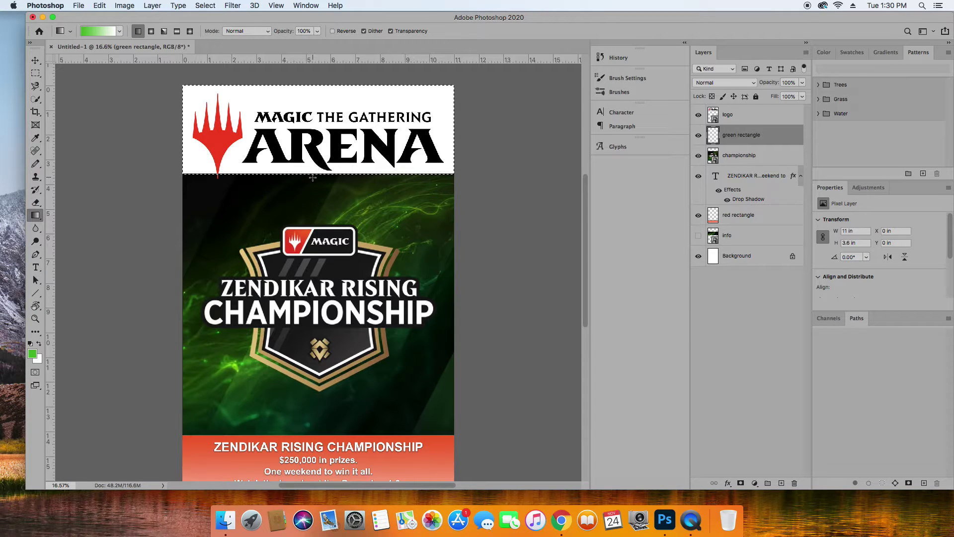
pyautogui.moveTo(312, 177); pyautogui.dragTo(303, 67)
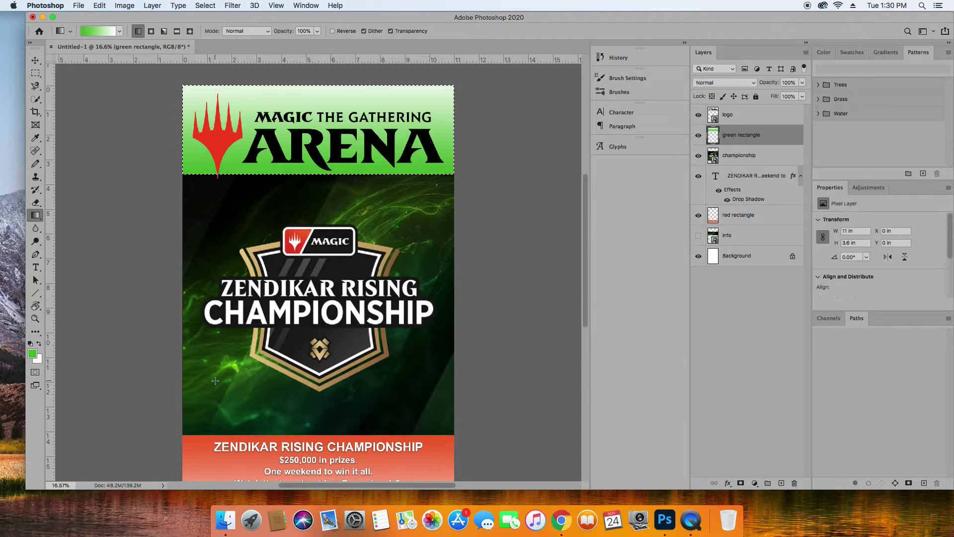
# Set the foreground colour to a brighter yellow-green sampled from the glowing streak at the lower left of the championship artwork
pyautogui.click(32, 353)
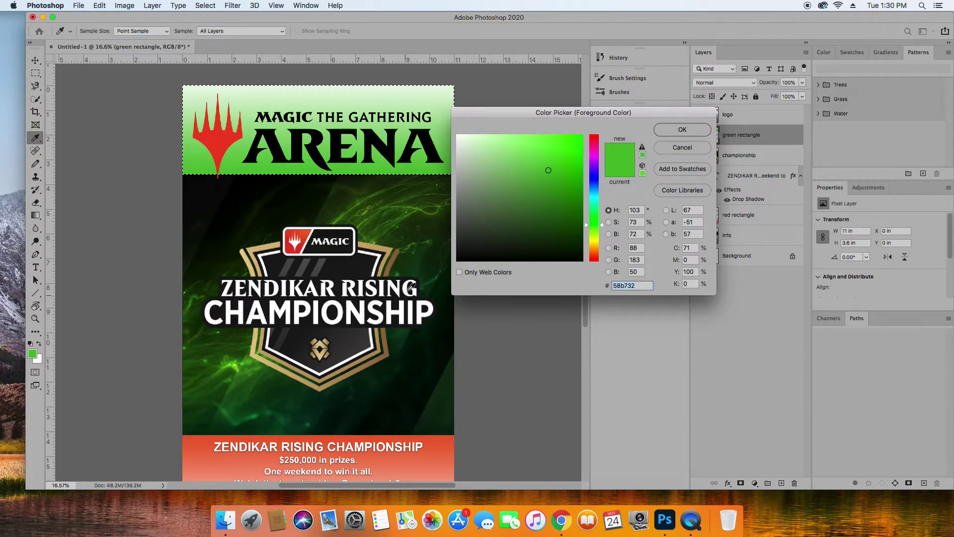
pyautogui.click(363, 225)
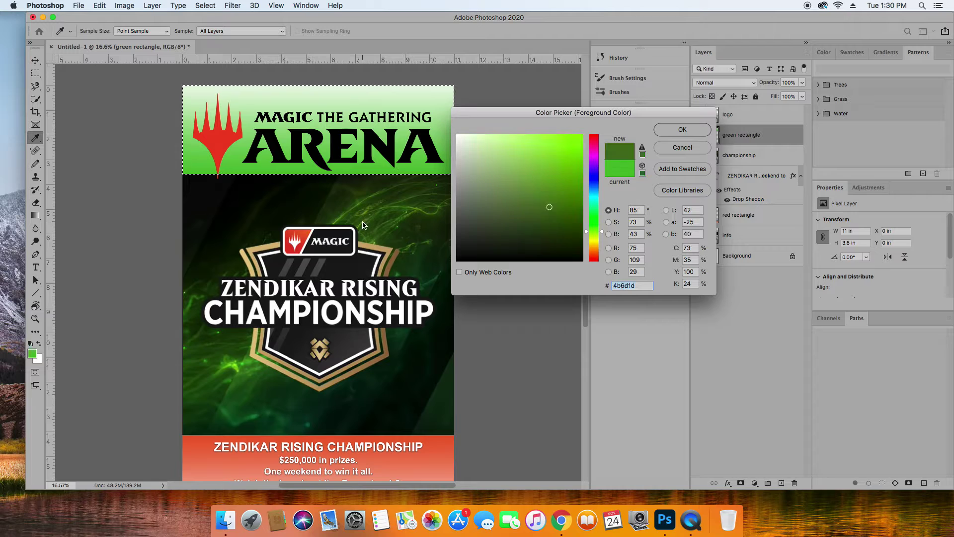
pyautogui.click(336, 223)
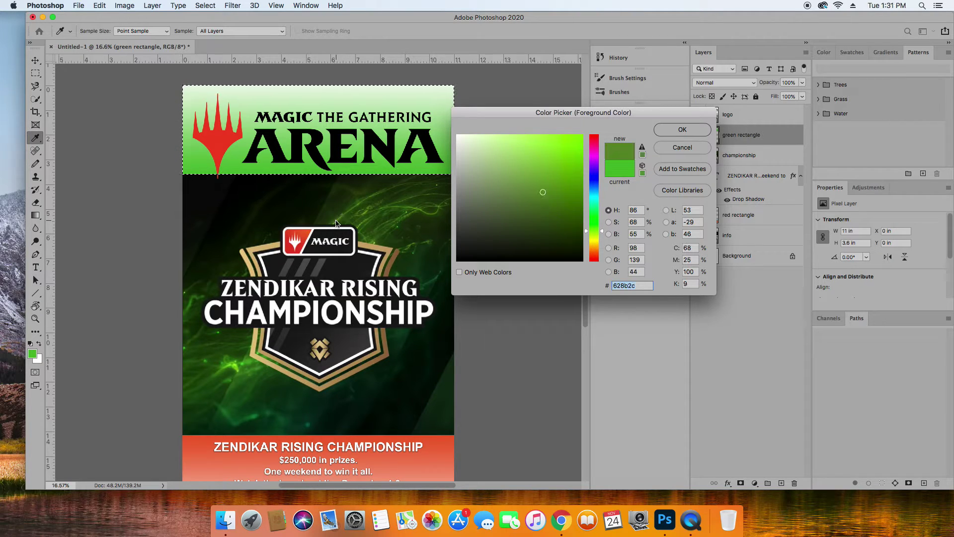
pyautogui.click(236, 368)
pyautogui.click(682, 130)
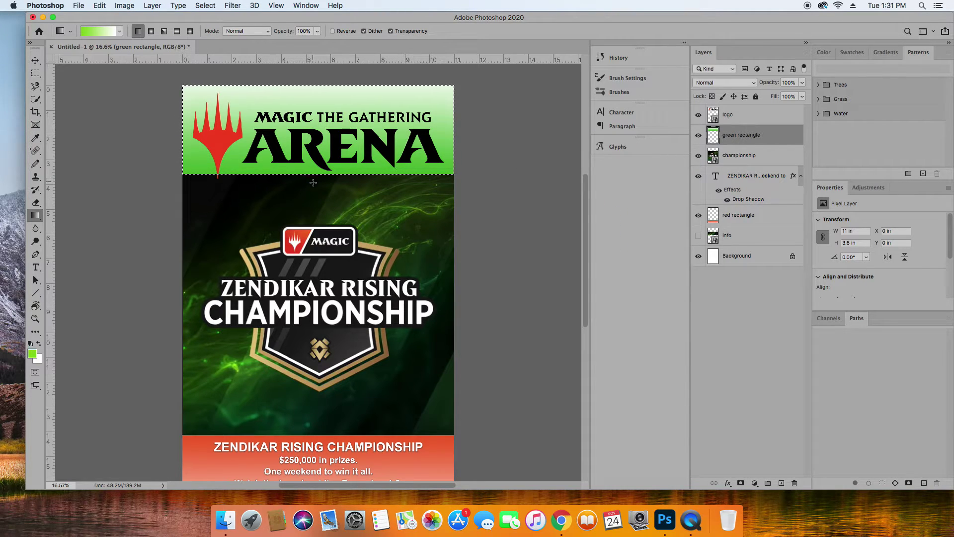
# Refill the selected green rectangle with a linear gradient from the sampled yellow-green at its bottom edge to white above
pyautogui.moveTo(316, 69); pyautogui.dragTo(313, 72)
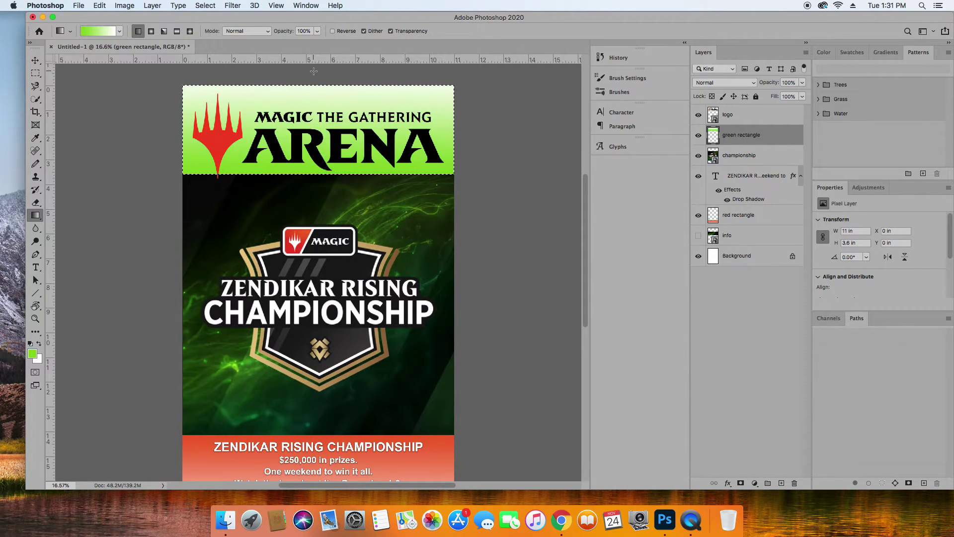
pyautogui.scroll(-1, 538, 224)
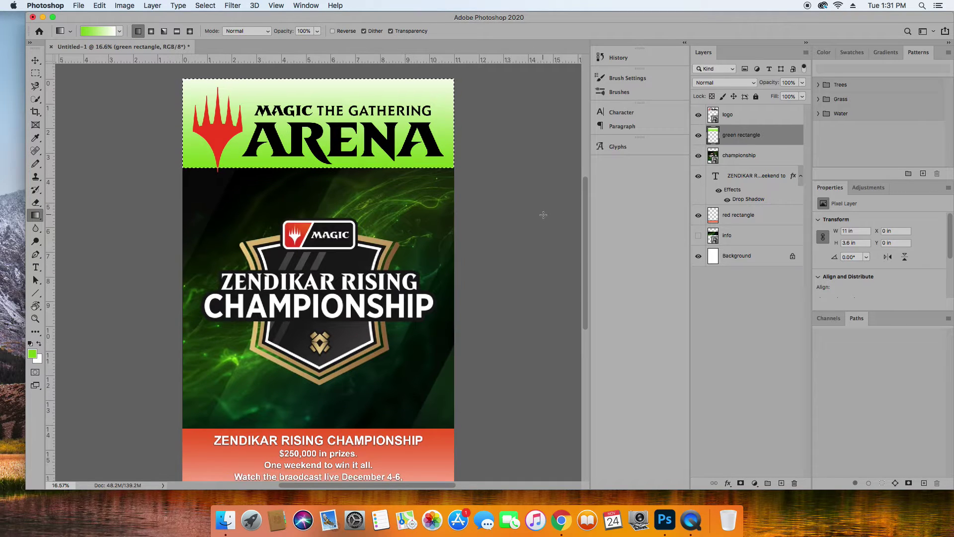
pyautogui.scroll(-5, 477, 252)
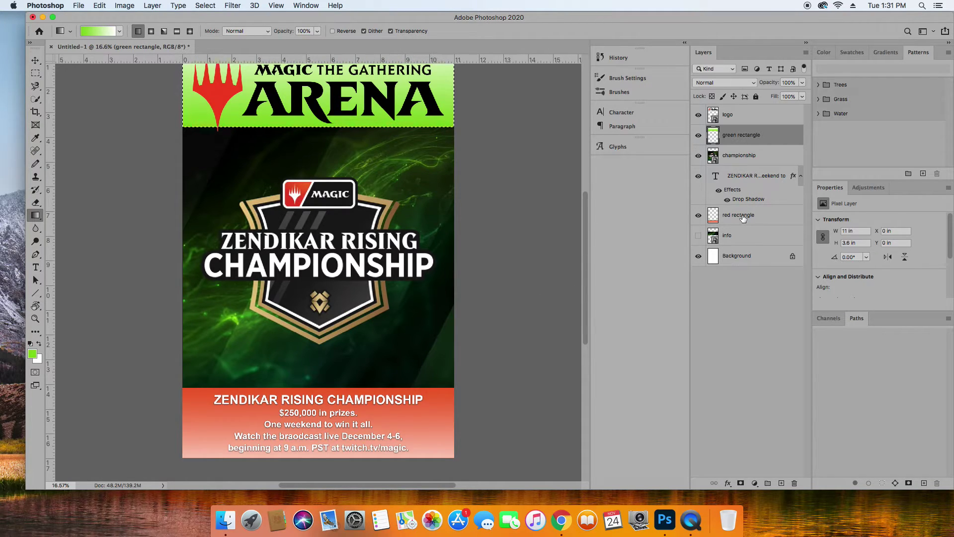
# Deselect the green rectangle area and move the championship artwork up to about Y 3.26 in
pyautogui.click(35, 60)
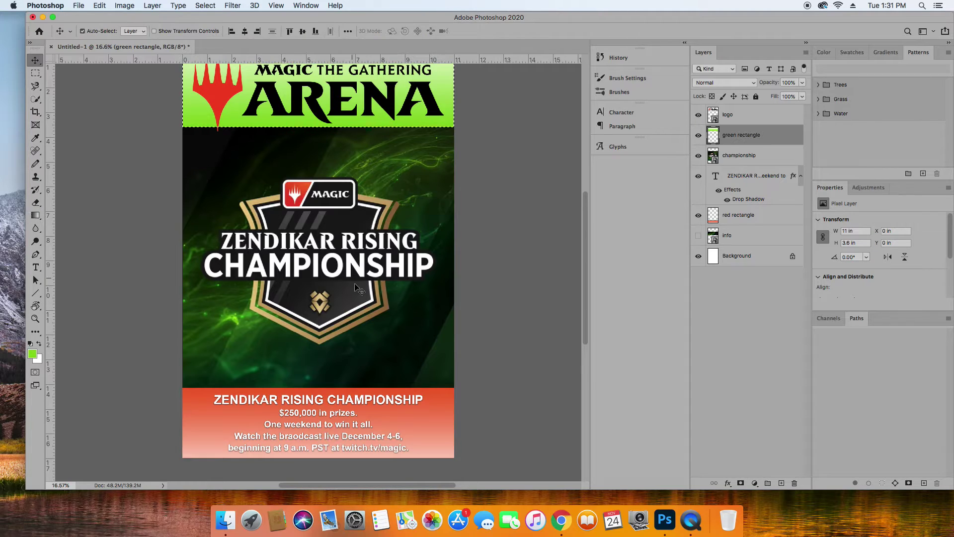
pyautogui.click(739, 156)
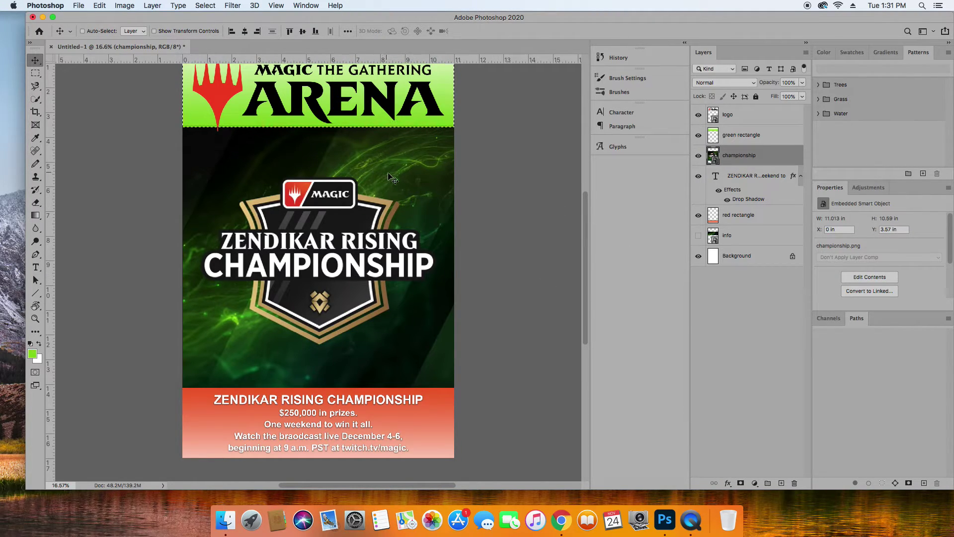
pyautogui.press('super')
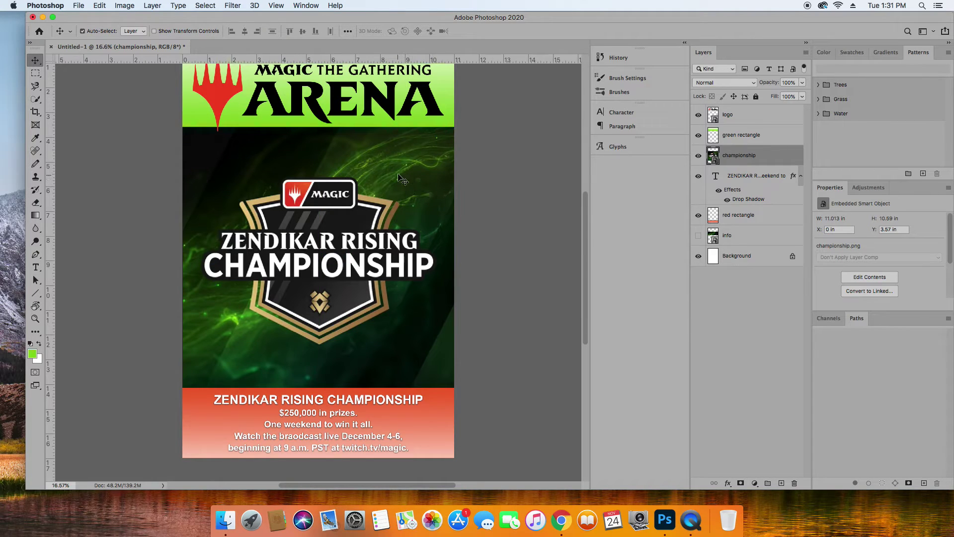
pyautogui.click(399, 175)
pyautogui.moveTo(399, 175); pyautogui.dragTo(398, 169)
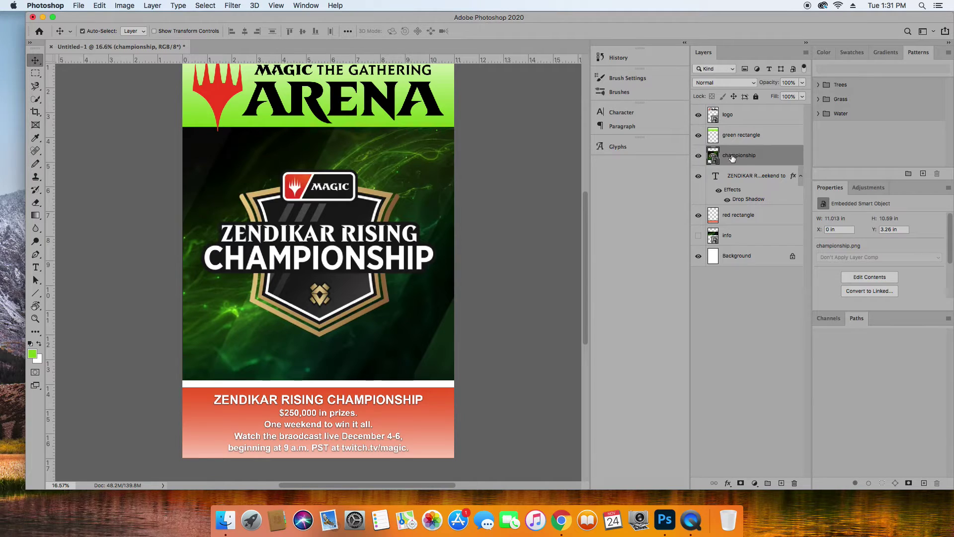
# Lower the championship artwork to about Y 3.55 in and stack its layer between the logo and green rectangle layers
pyautogui.moveTo(732, 158); pyautogui.dragTo(727, 107)
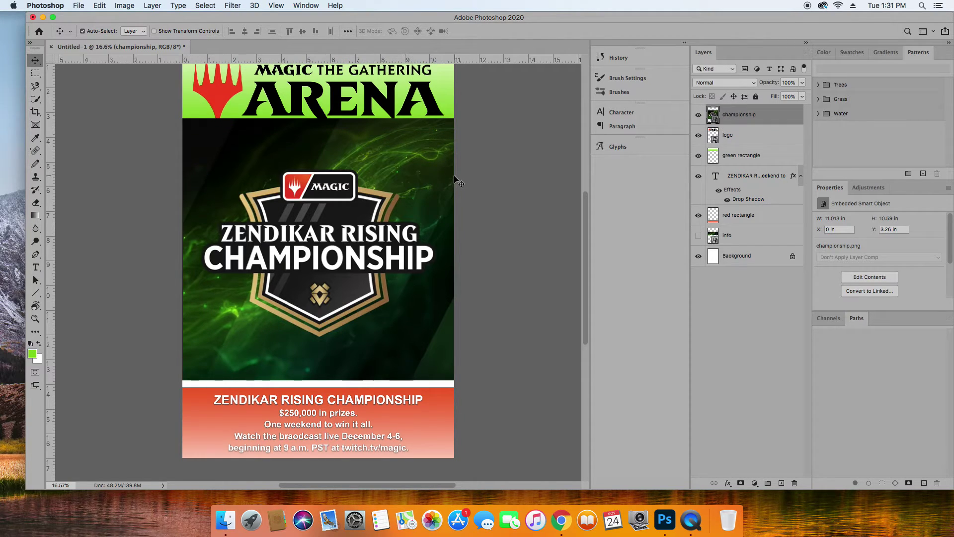
pyautogui.moveTo(411, 166); pyautogui.dragTo(412, 172)
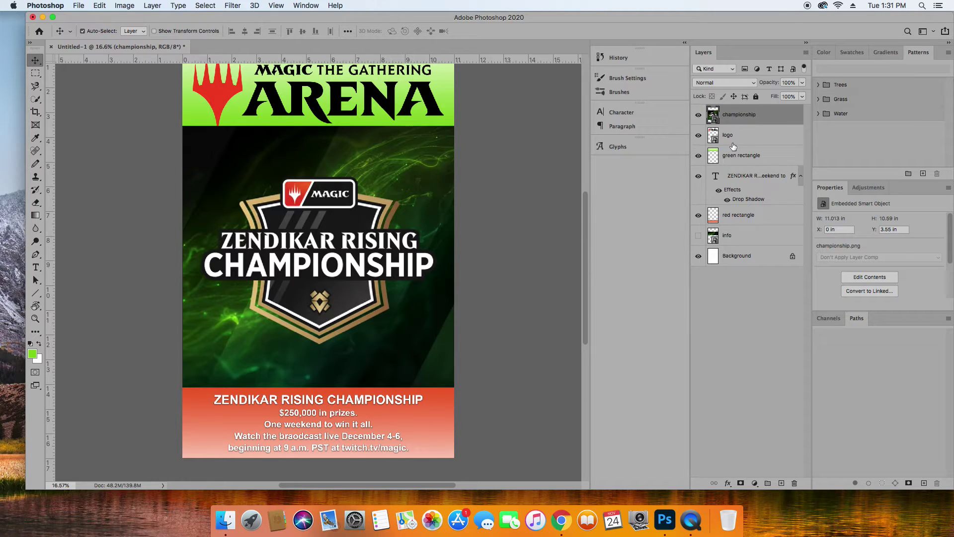
pyautogui.moveTo(736, 113); pyautogui.dragTo(735, 145)
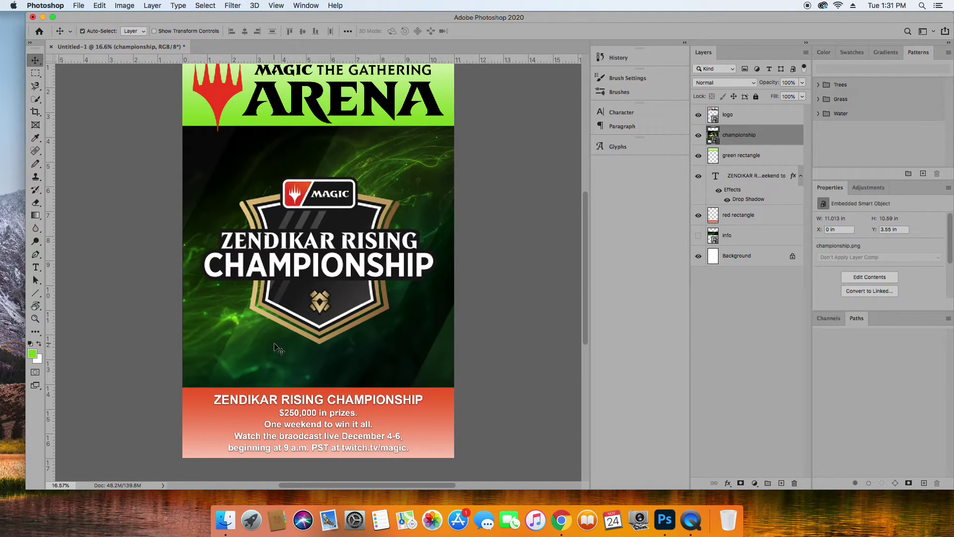
# Set the "ZENDIKAR RISING CHAMPIONSHIP" heading in the red area's text block to 40 pt
pyautogui.click(35, 267)
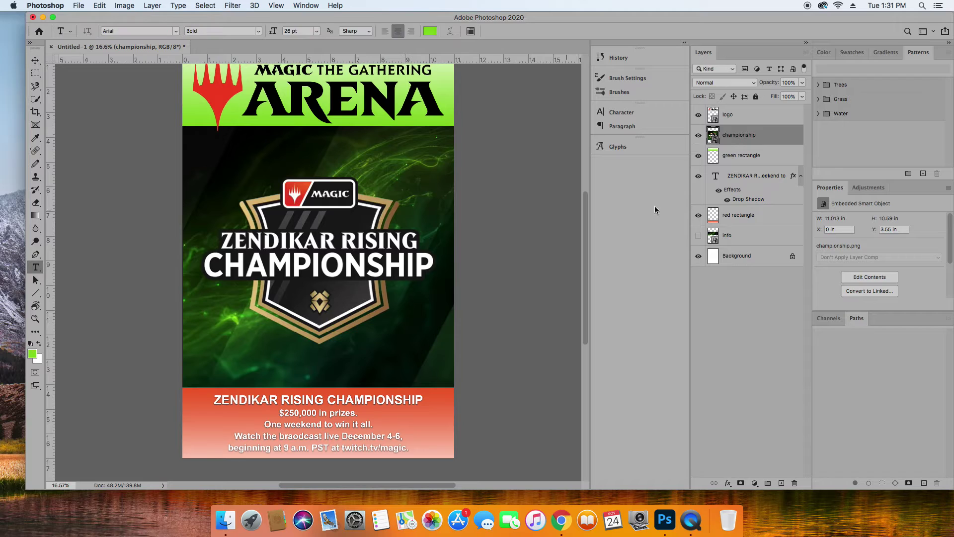
pyautogui.click(725, 182)
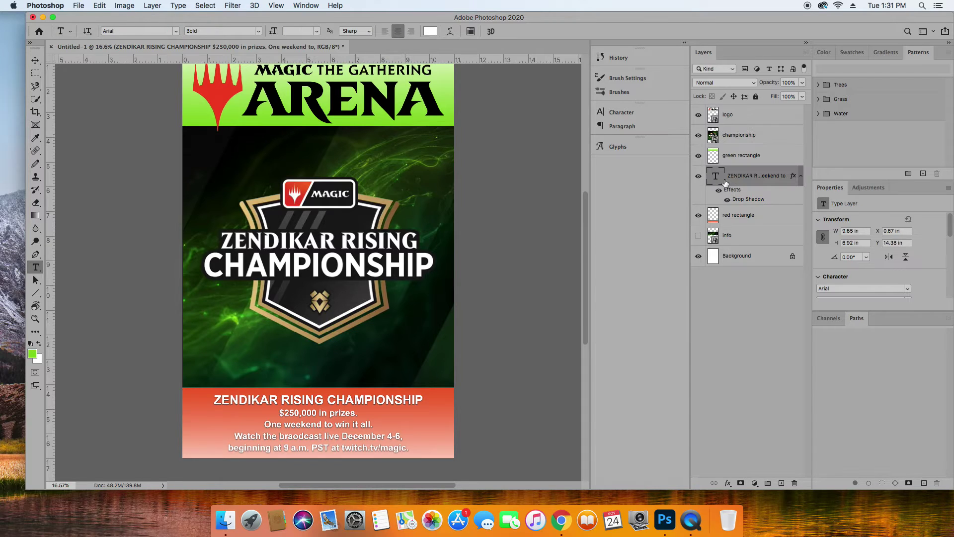
pyautogui.tripleClick(271, 399)
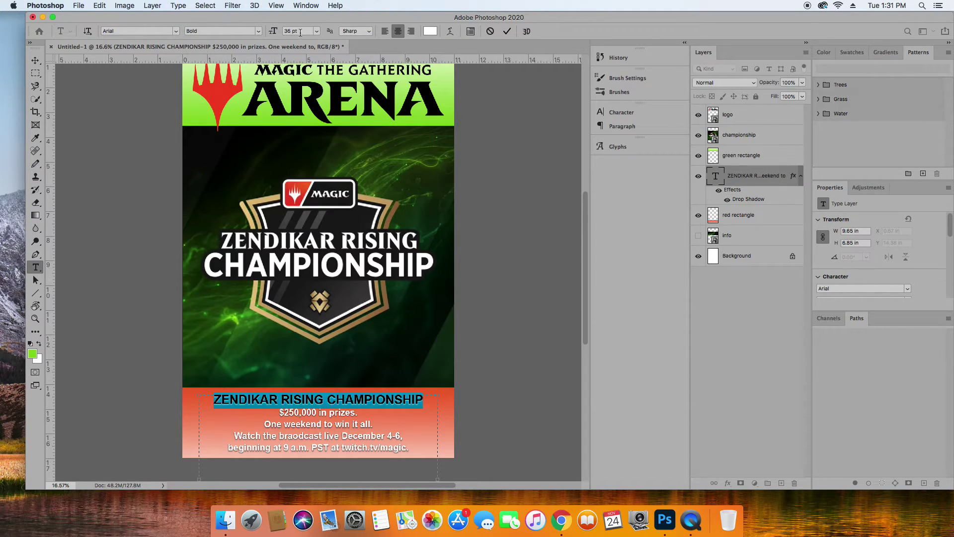
pyautogui.doubleClick(289, 31)
pyautogui.write('40')
pyautogui.press('Return')
# Set the four detail lines below the heading to 24 pt with 30 pt leading
pyautogui.moveTo(279, 408); pyautogui.dragTo(420, 443)
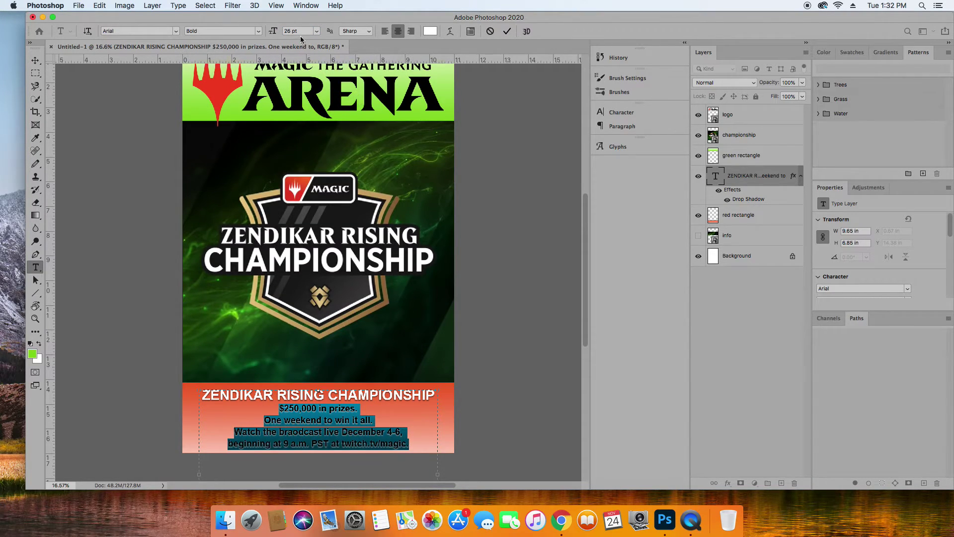
pyautogui.doubleClick(289, 31)
pyautogui.write('24')
pyautogui.press('Return')
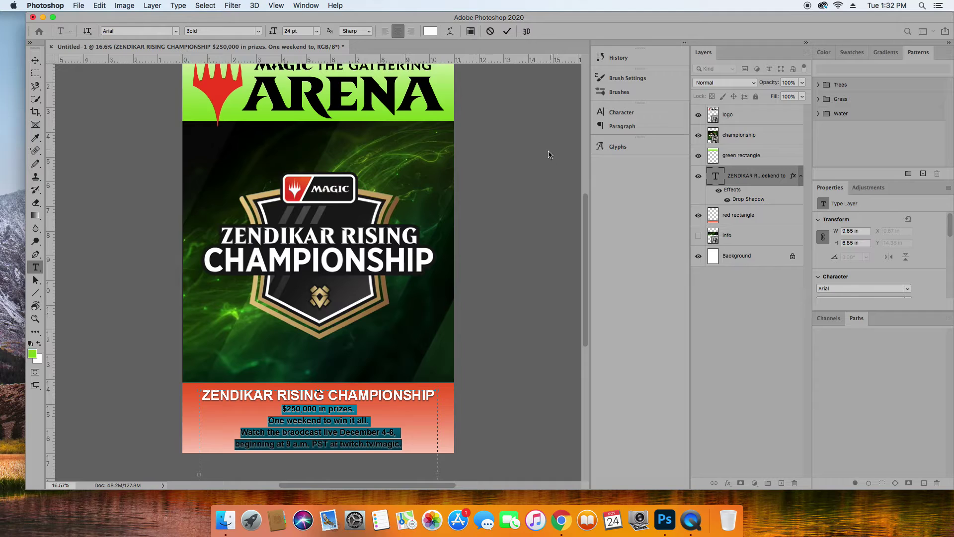
pyautogui.press('super+t')
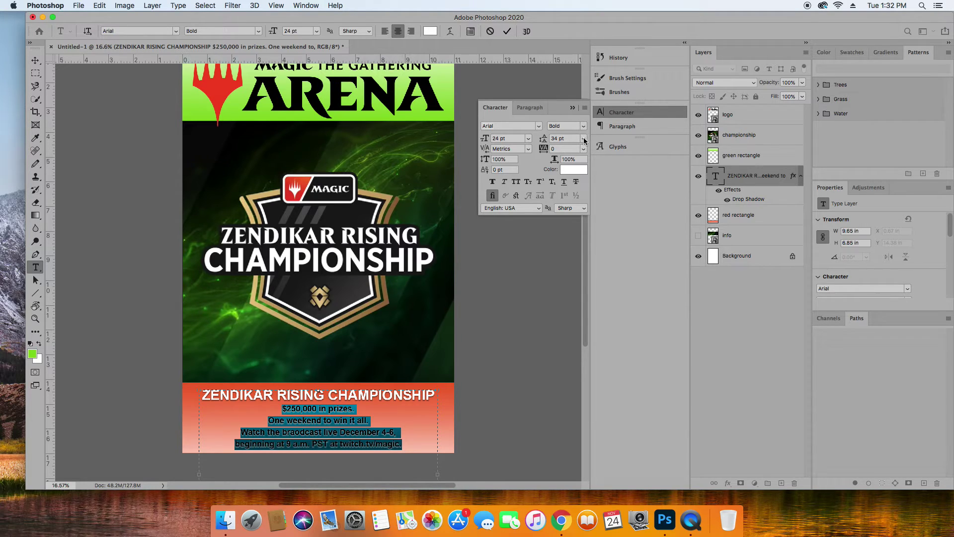
pyautogui.click(551, 140)
pyautogui.press('Return')
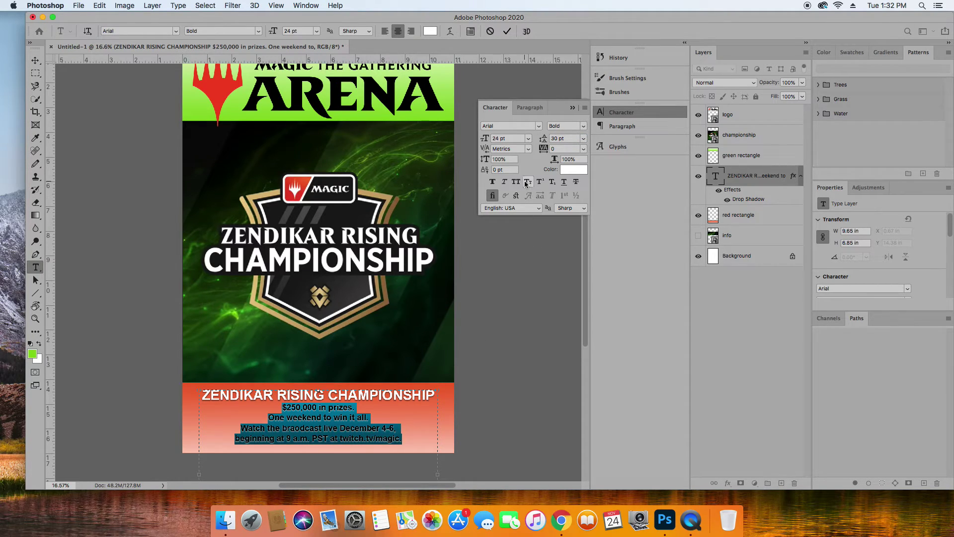
# Set the kerning of the detail lines and the heading to Optical, and commit the text edits
pyautogui.click(529, 149)
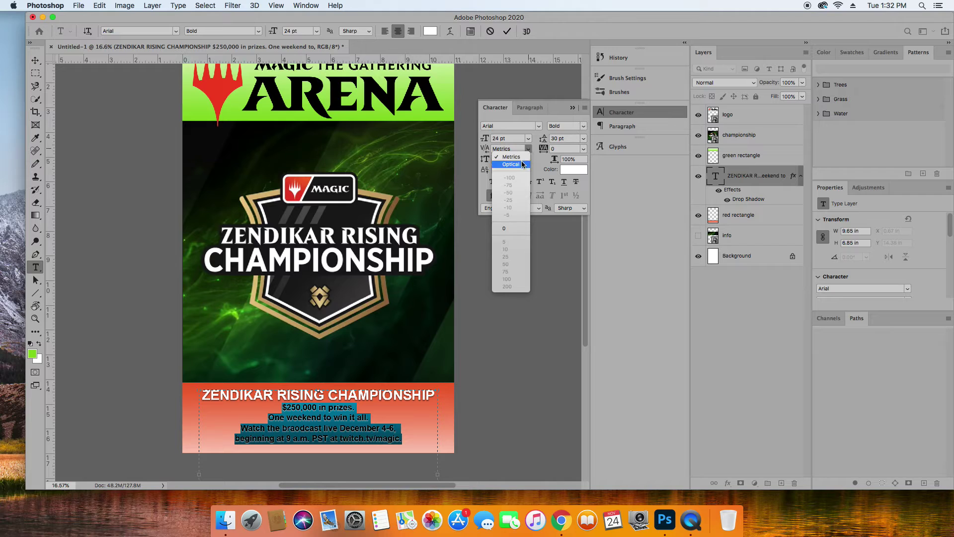
pyautogui.press('Escape')
pyautogui.tripleClick(328, 393)
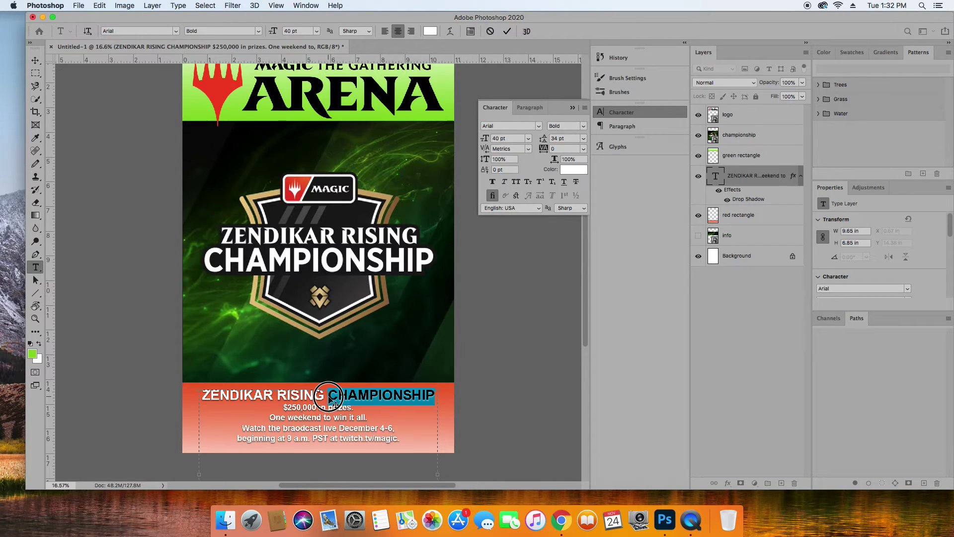
pyautogui.click(527, 149)
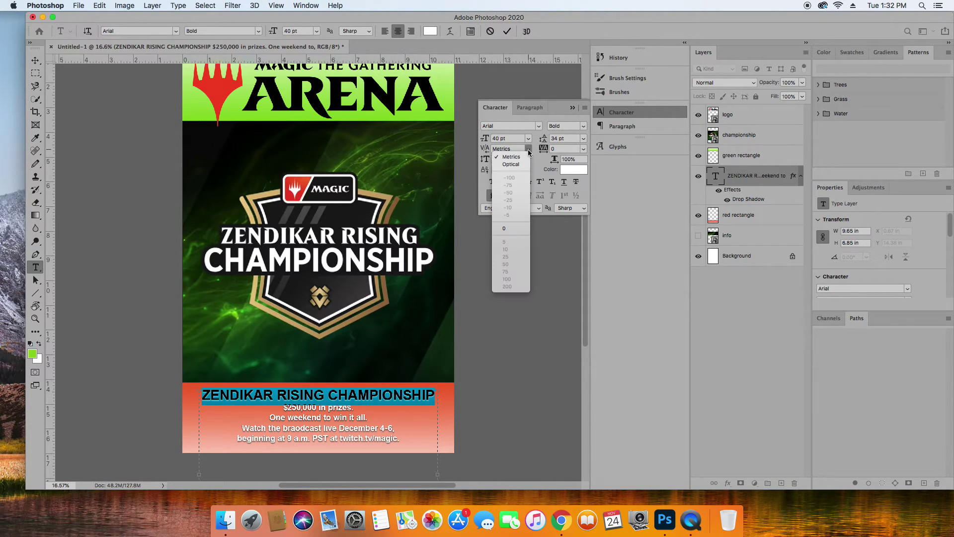
pyautogui.click(514, 160)
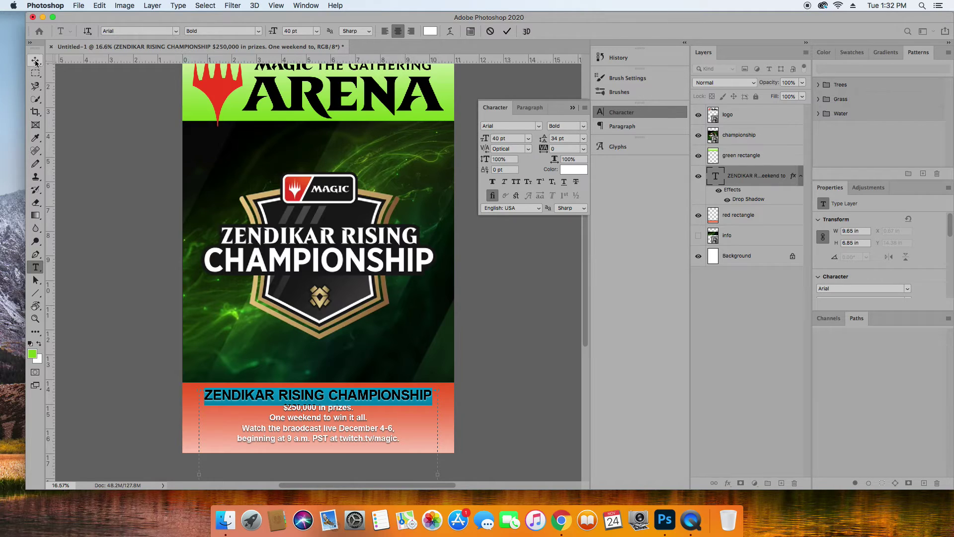
pyautogui.press('super+Return')
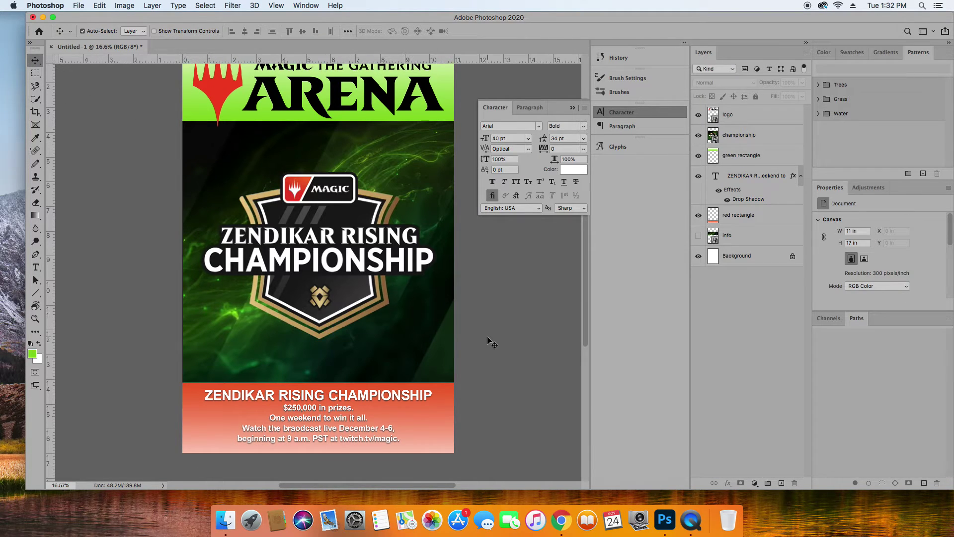
# Review the whole poster layout from the Arena logo down to the event text
pyautogui.scroll(1, 488, 338)
pyautogui.scroll(2, 492, 342)
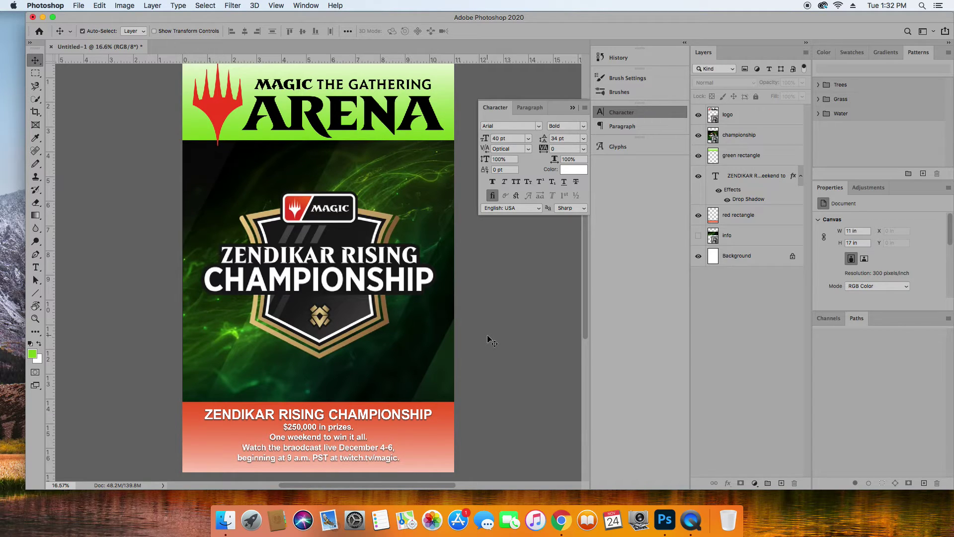
pyautogui.scroll(-1, 488, 338)
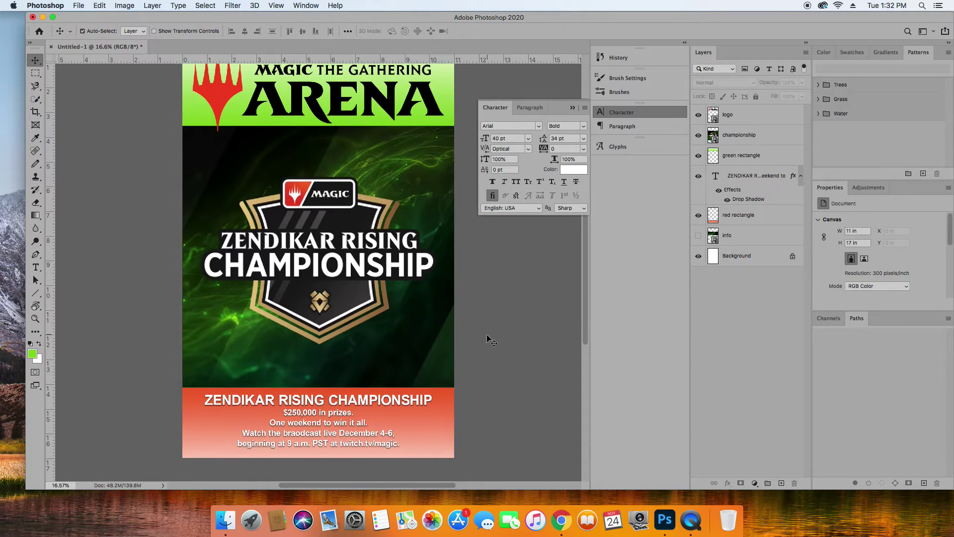
pyautogui.scroll(3, 488, 334)
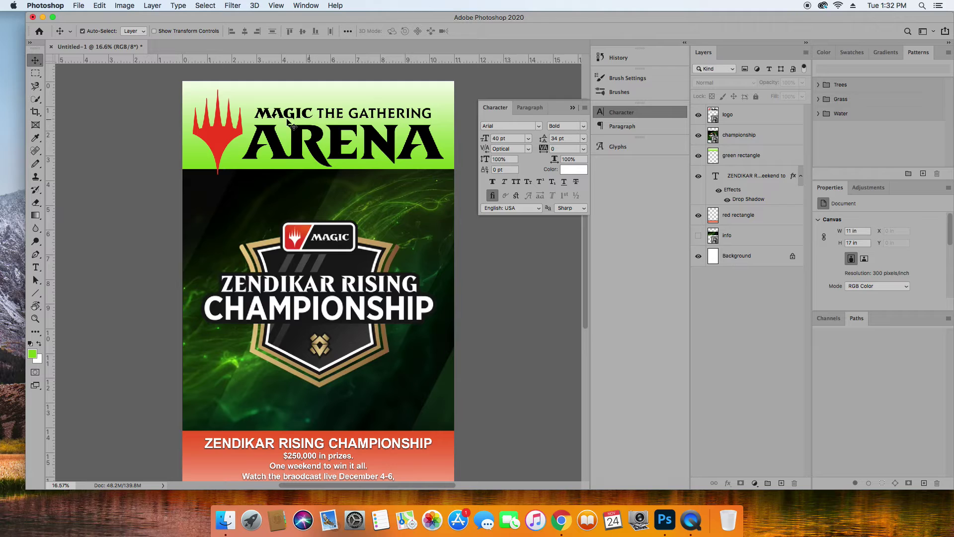
pyautogui.scroll(-5, 494, 288)
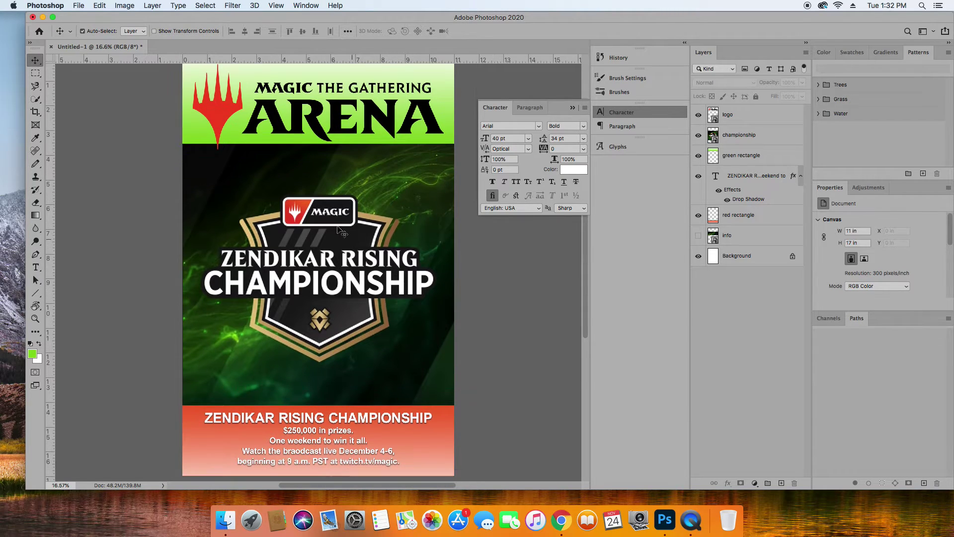
pyautogui.scroll(-6, 423, 279)
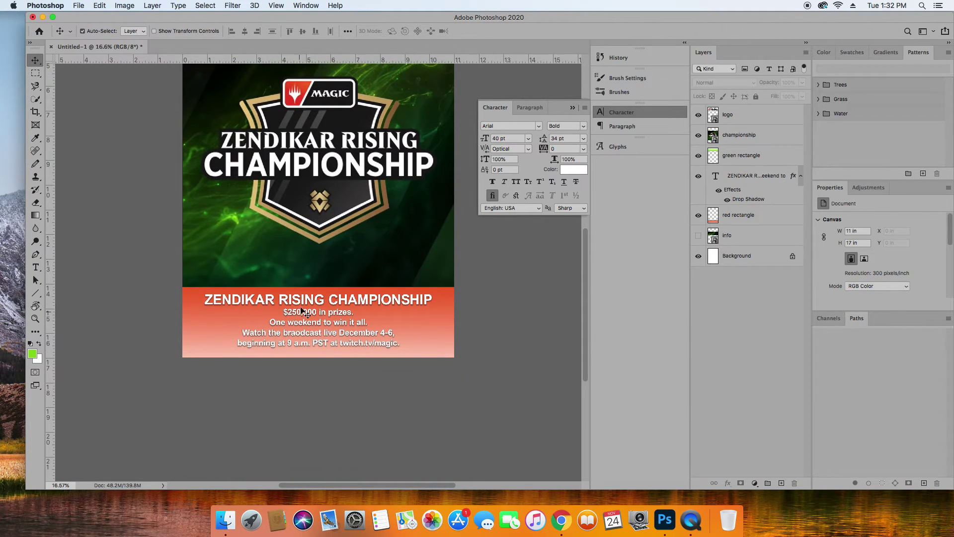
# Correct the misspelled "braodcast" in the event text to "broadcast" and commit the edit
pyautogui.click(36, 318)
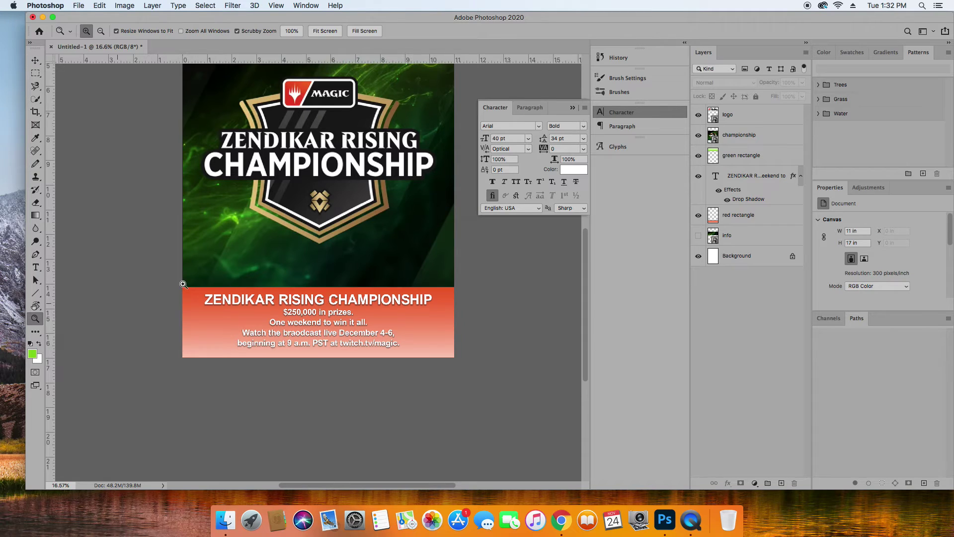
pyautogui.moveTo(238, 294); pyautogui.dragTo(216, 243)
pyautogui.moveTo(367, 351); pyautogui.dragTo(273, 328)
pyautogui.hscroll(1, 274, 328)
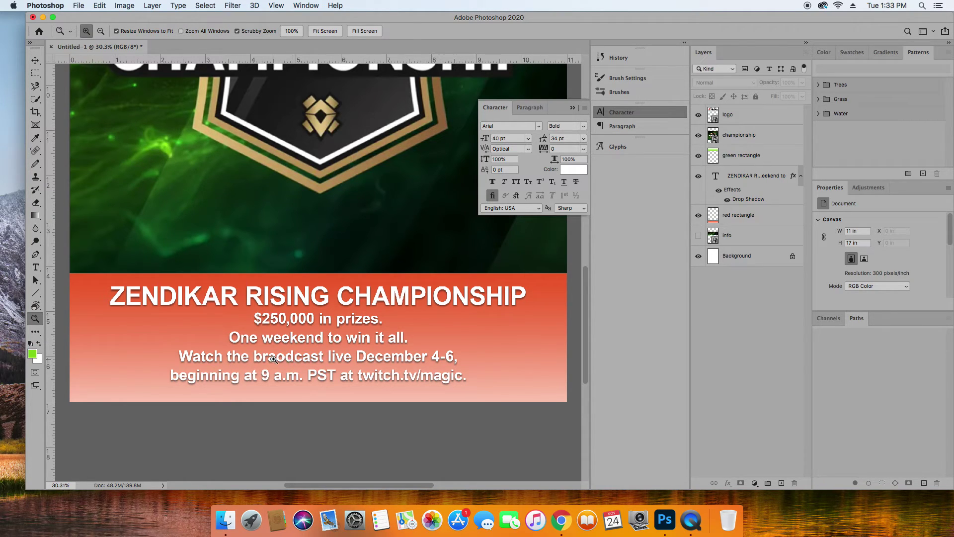
pyautogui.click(36, 268)
pyautogui.click(763, 184)
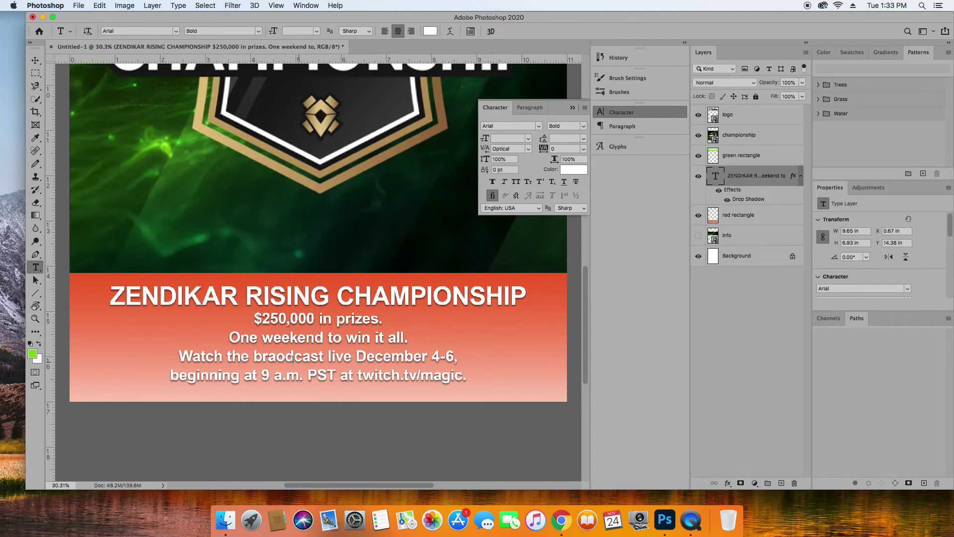
pyautogui.moveTo(288, 359); pyautogui.dragTo(269, 356)
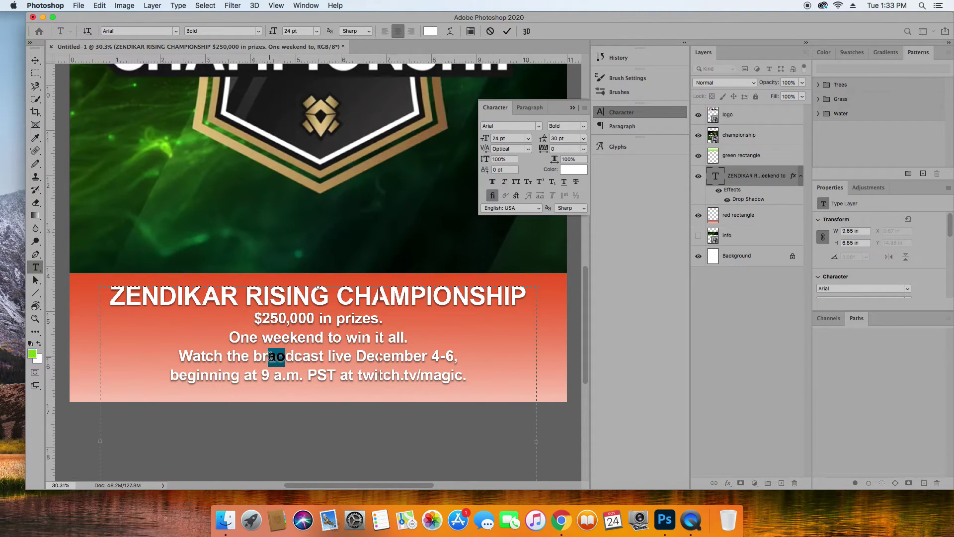
pyautogui.write('oa')
pyautogui.press('super+Return')
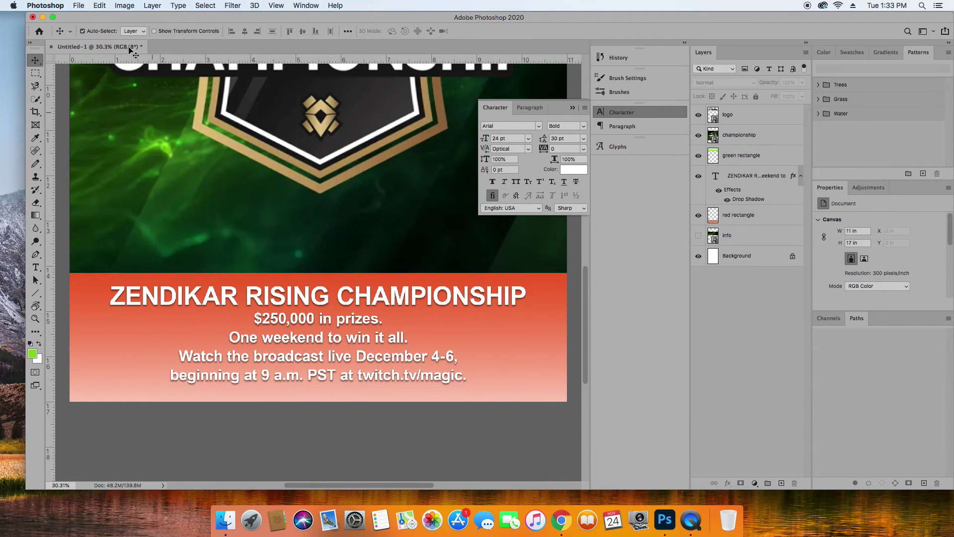
# Save the poster as Zendikar_Poster.psd in the MAGIC folder, in Photoshop format with layers and Maximize Compatibility
pyautogui.click(79, 6)
pyautogui.click(92, 122)
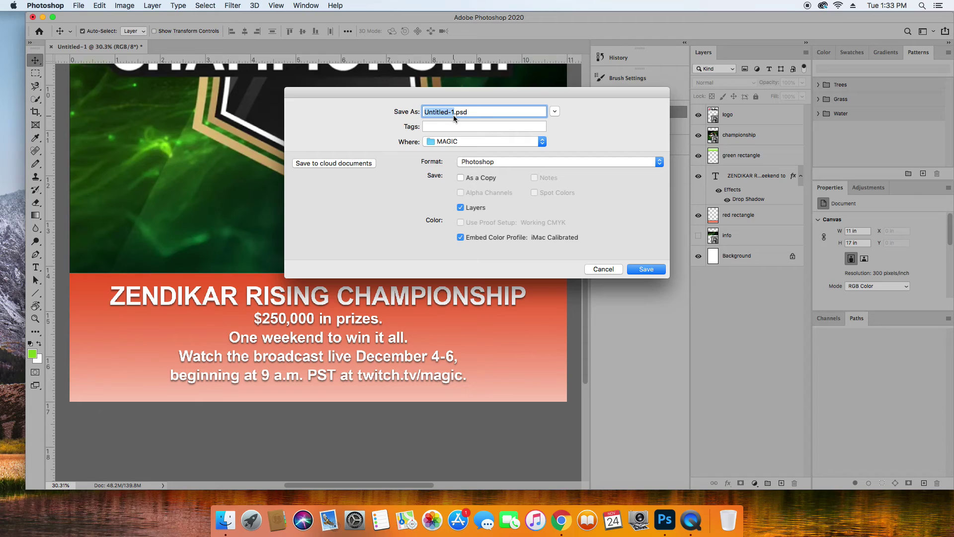
pyautogui.write('Zendaikar_Poster')
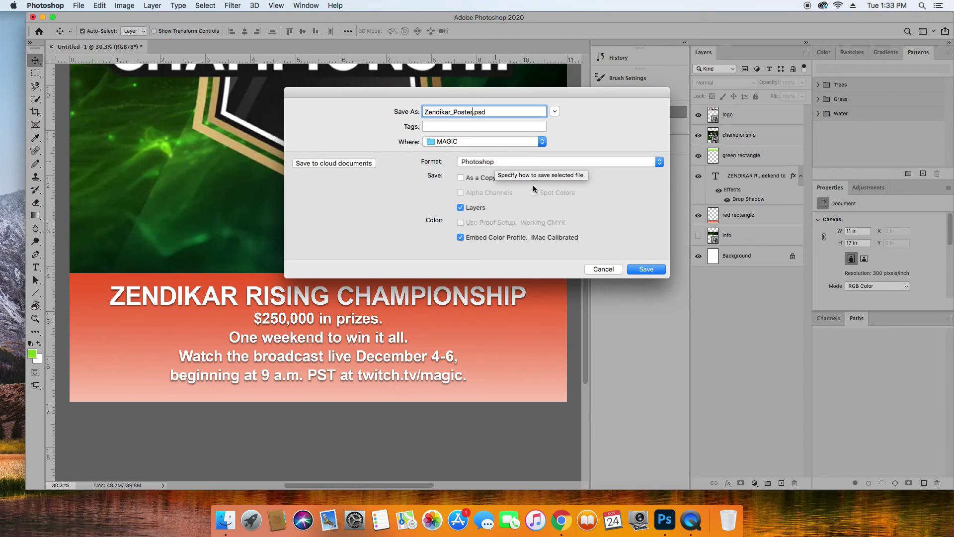
pyautogui.click(647, 269)
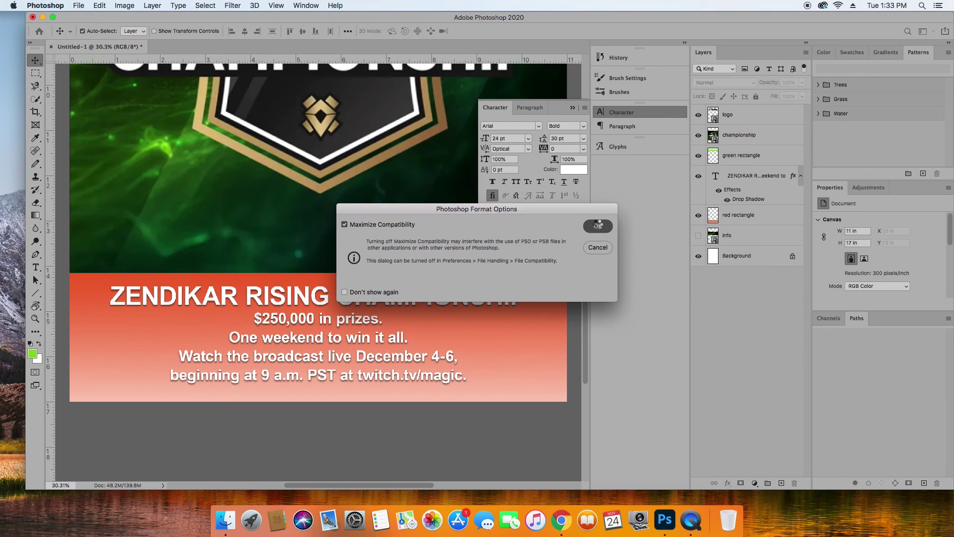
pyautogui.click(597, 225)
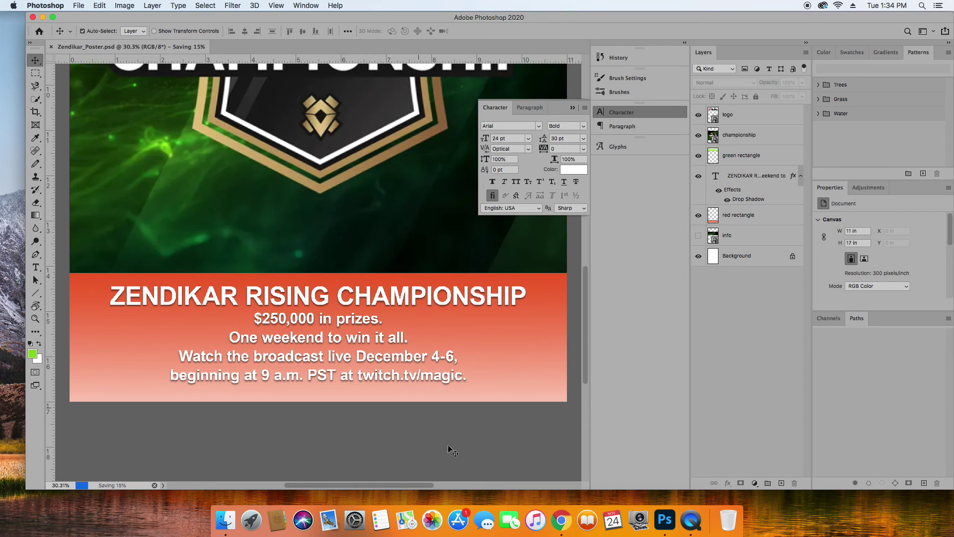
# Switch to QuickTime Player, quit it and name the screen recording "Lesson 5 Part 2" for saving in the MAGIC folder
pyautogui.click(691, 520)
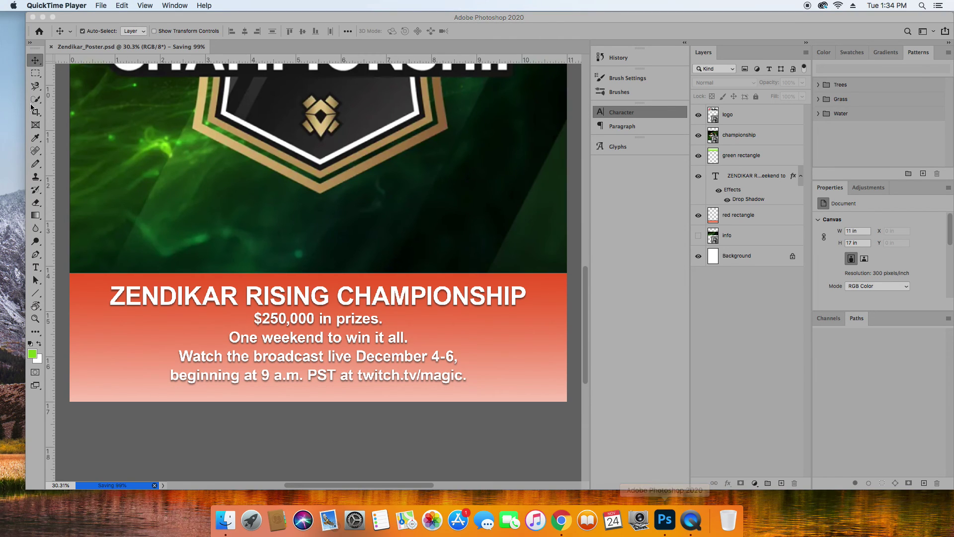
pyautogui.click(69, 7)
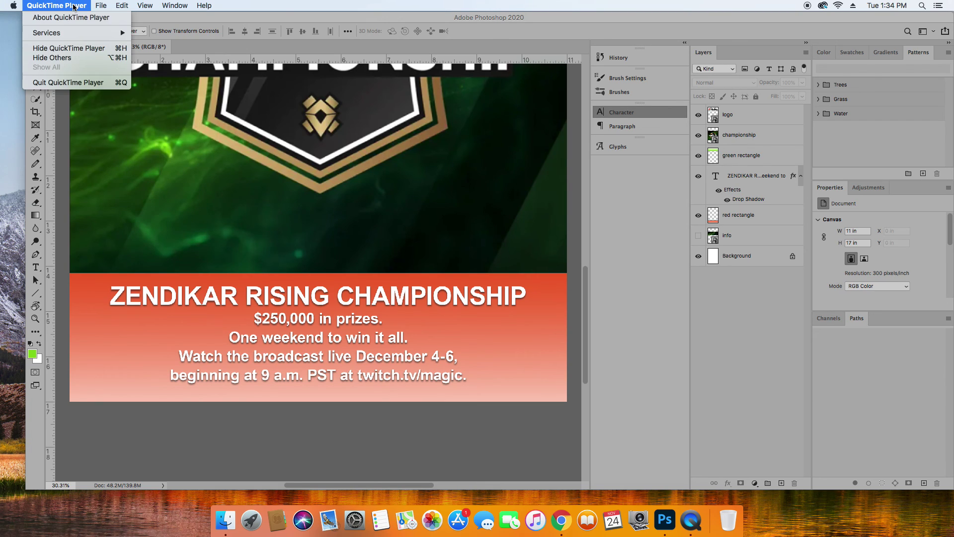
pyautogui.click(70, 80)
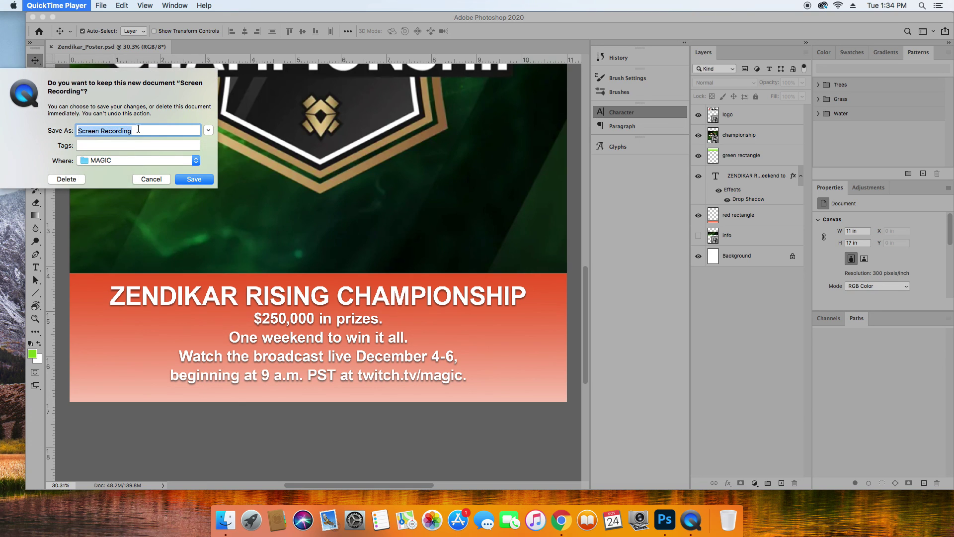
pyautogui.write('Lesson 5 Part 2')
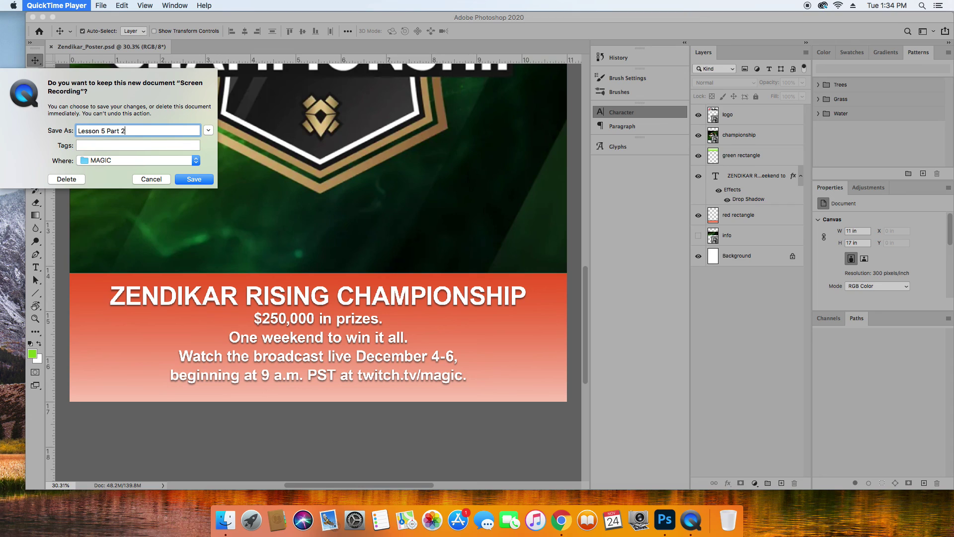